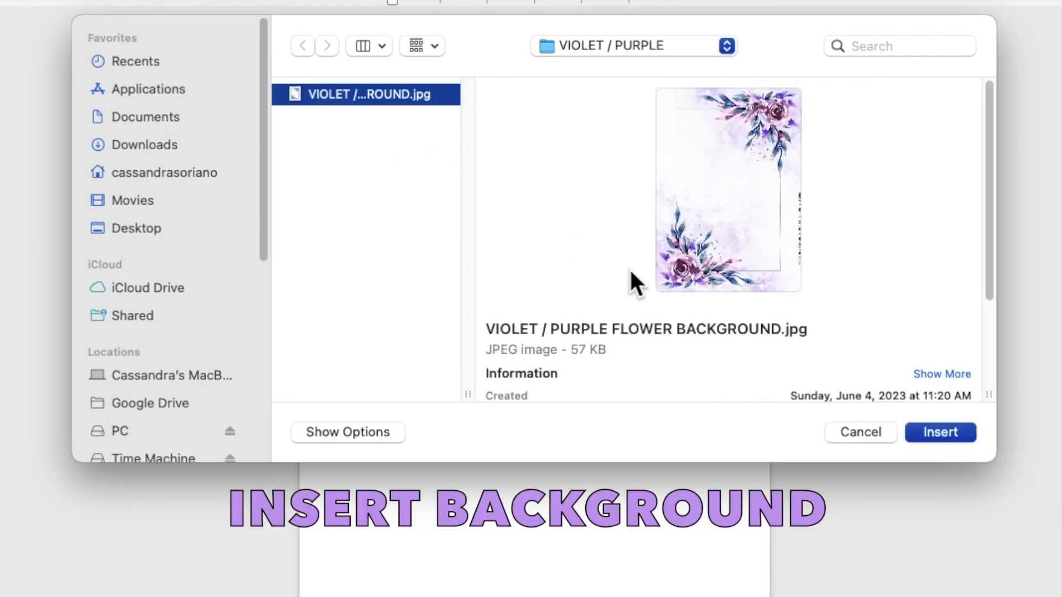
Insert the VIOLET / PURPLE FLOWER BACKGROUND.jpg picture onto the blank page.
click(940, 432)
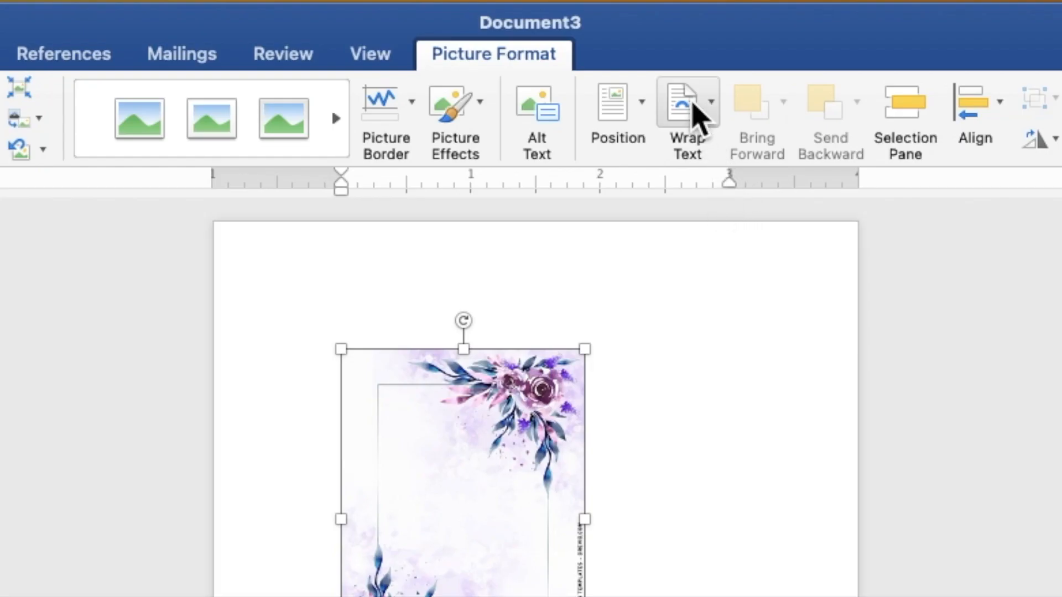
Set the flower picture behind text and stretch it from the top-left to 7.19" by 5.14".
click(619, 34)
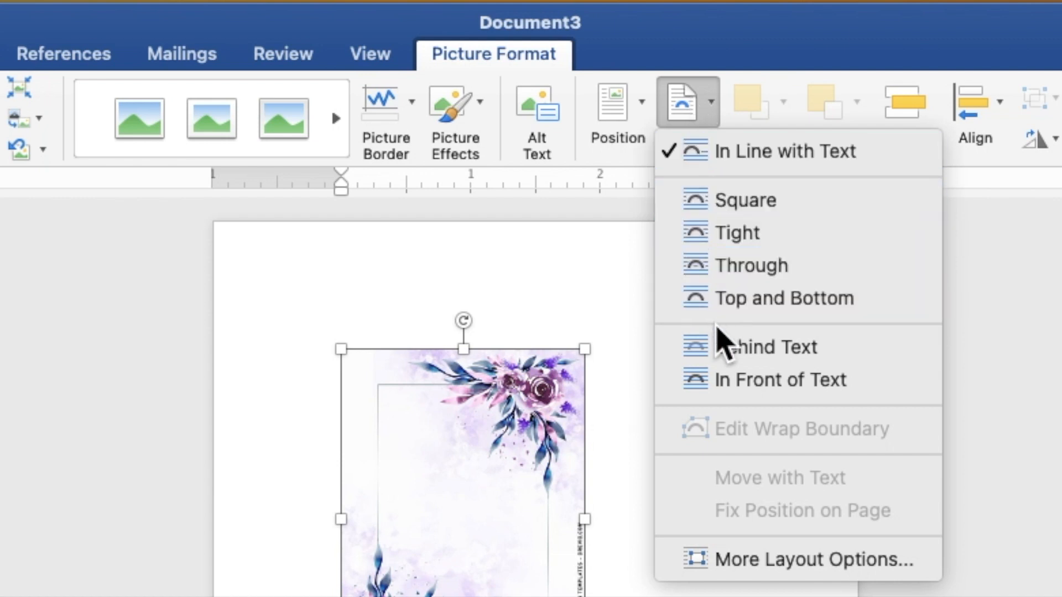
click(720, 350)
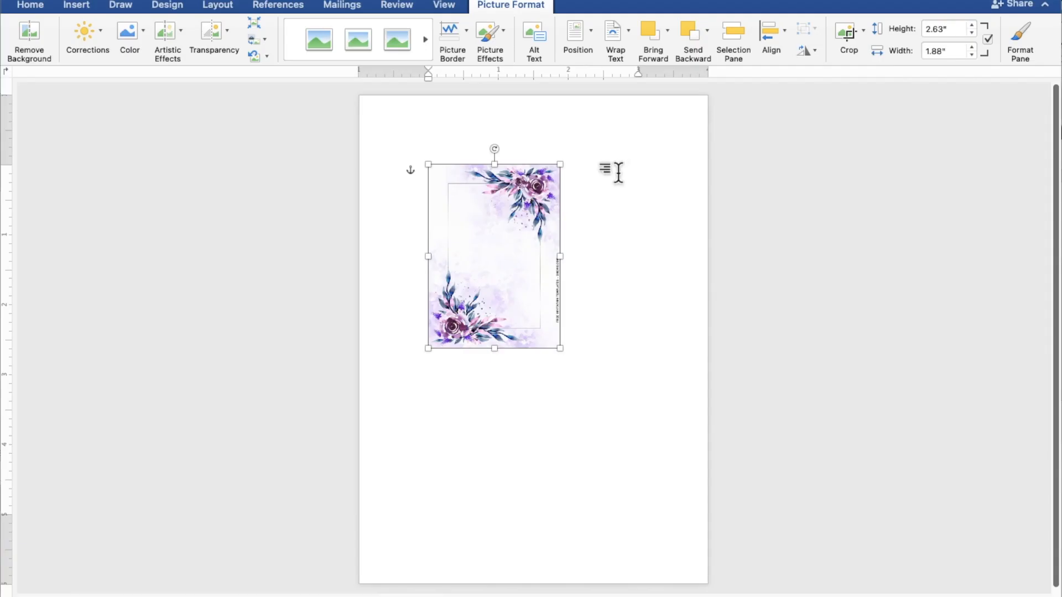
drag(505, 228, 436, 157)
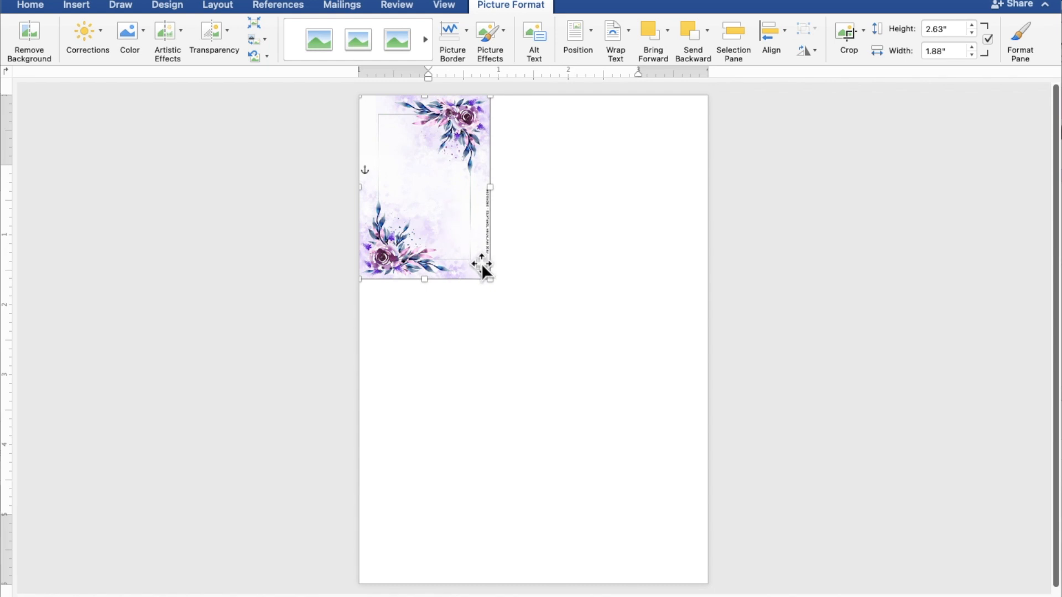
drag(490, 279, 719, 581)
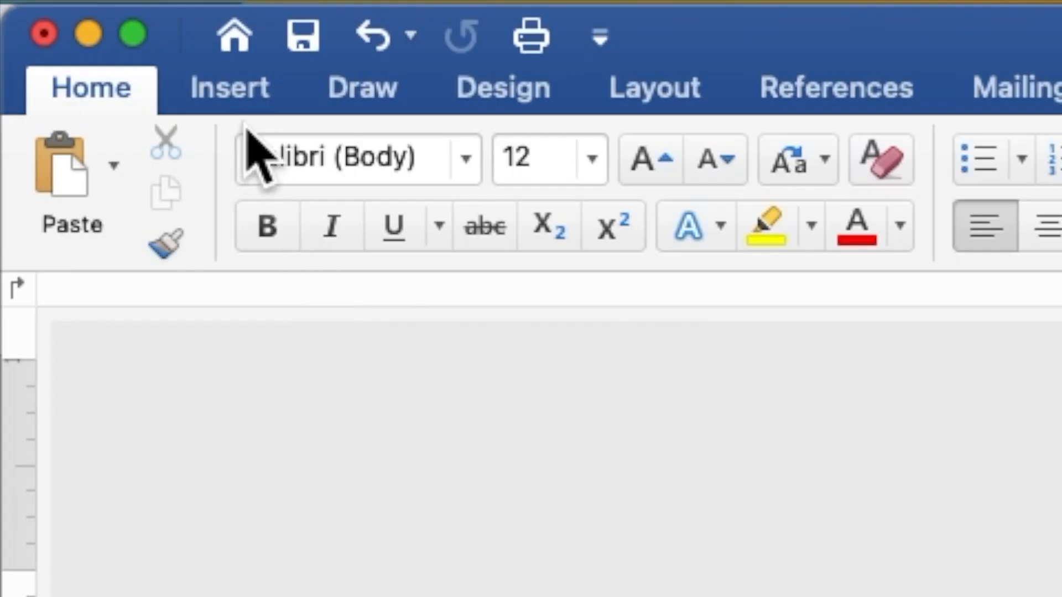
Draw a rectangle near the top of the floral frame and enable adding text to it.
click(233, 90)
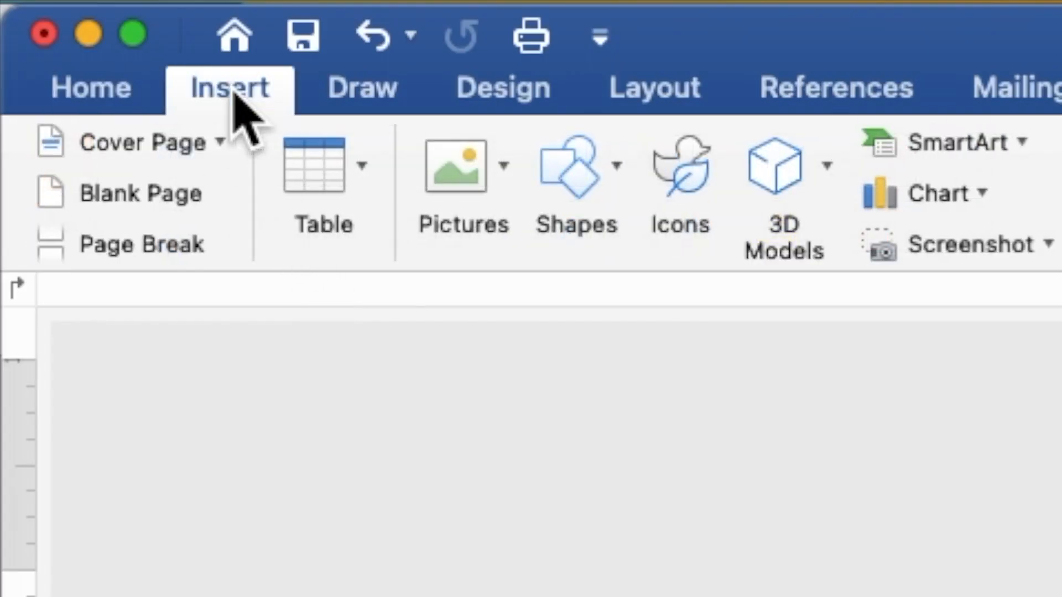
click(582, 173)
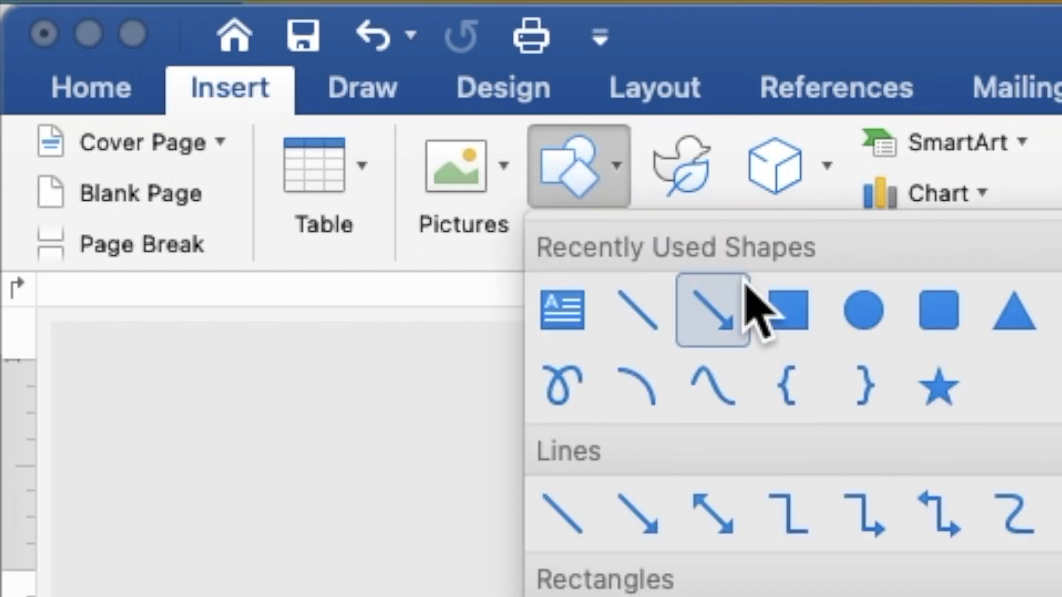
click(791, 311)
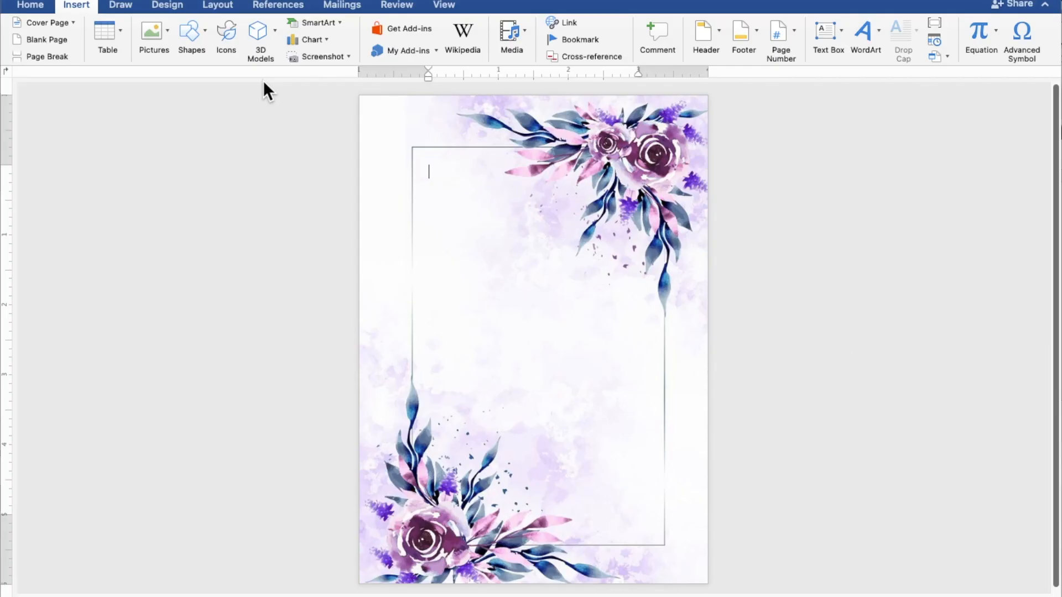
mouse_move(378, 211)
mouse_down()
mouse_move(391, 233)
mouse_move(441, 256)
mouse_move(594, 289)
mouse_up()
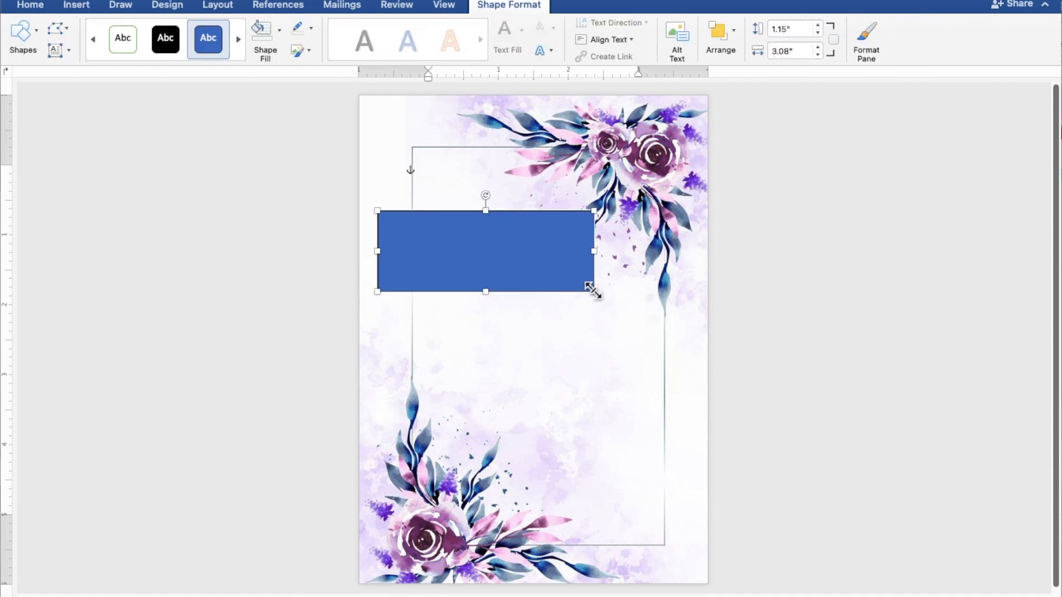
scroll(593, 290, up, 5)
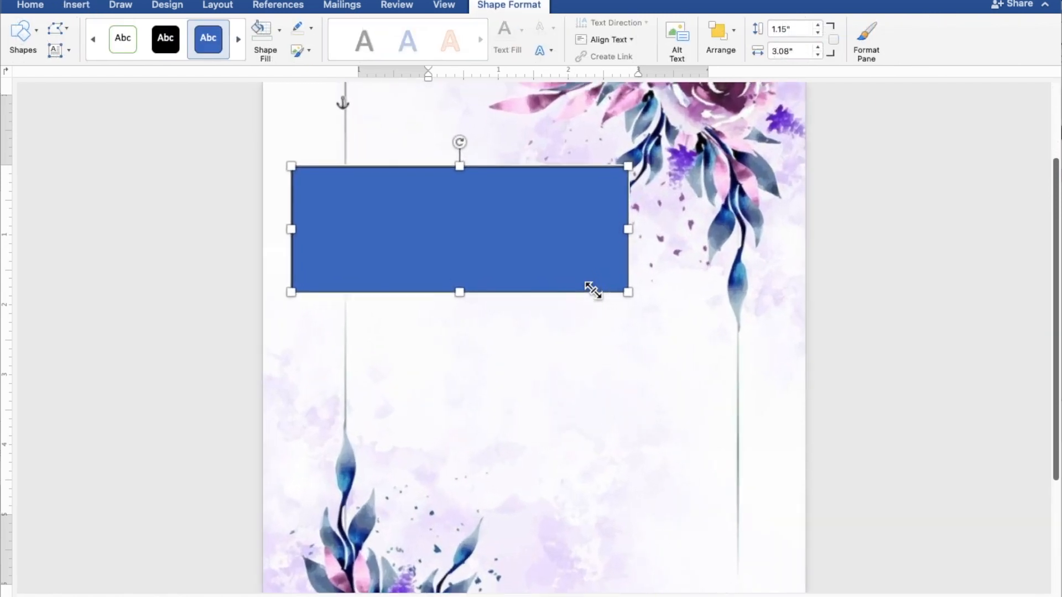
scroll(593, 290, up, 4)
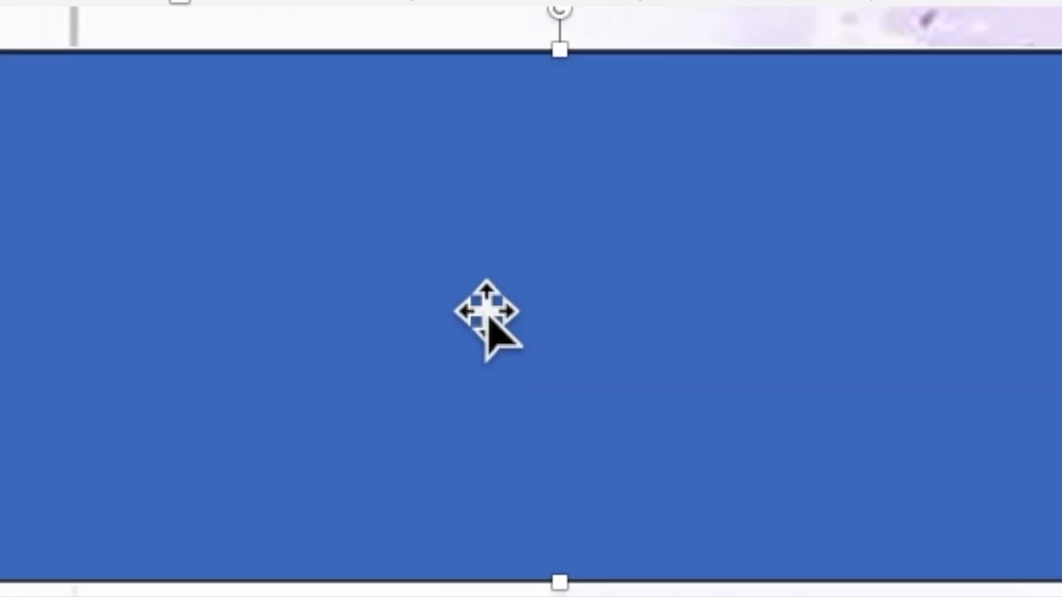
right_click(391, 193)
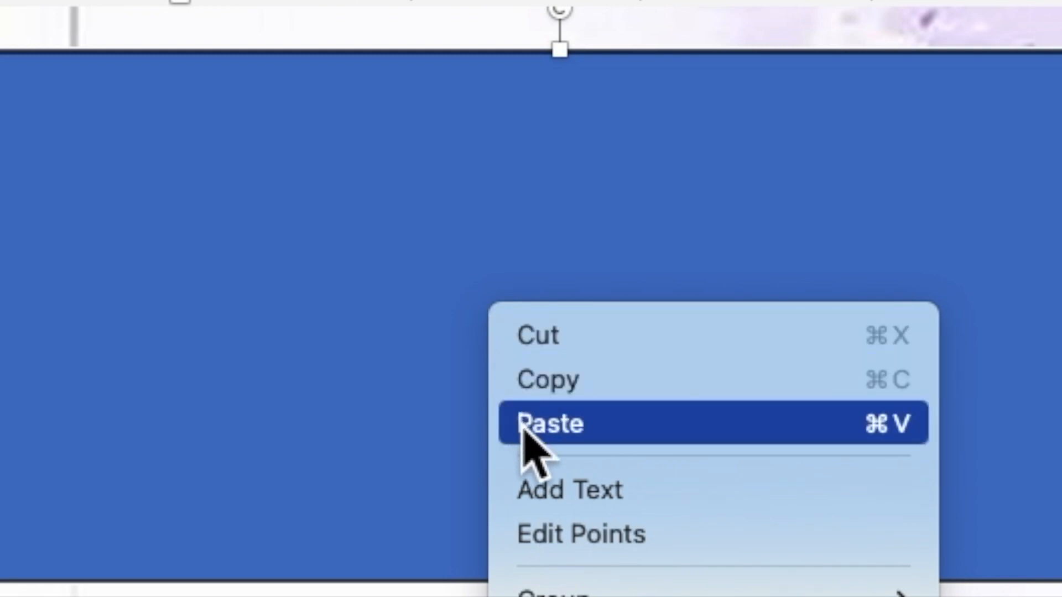
click(551, 492)
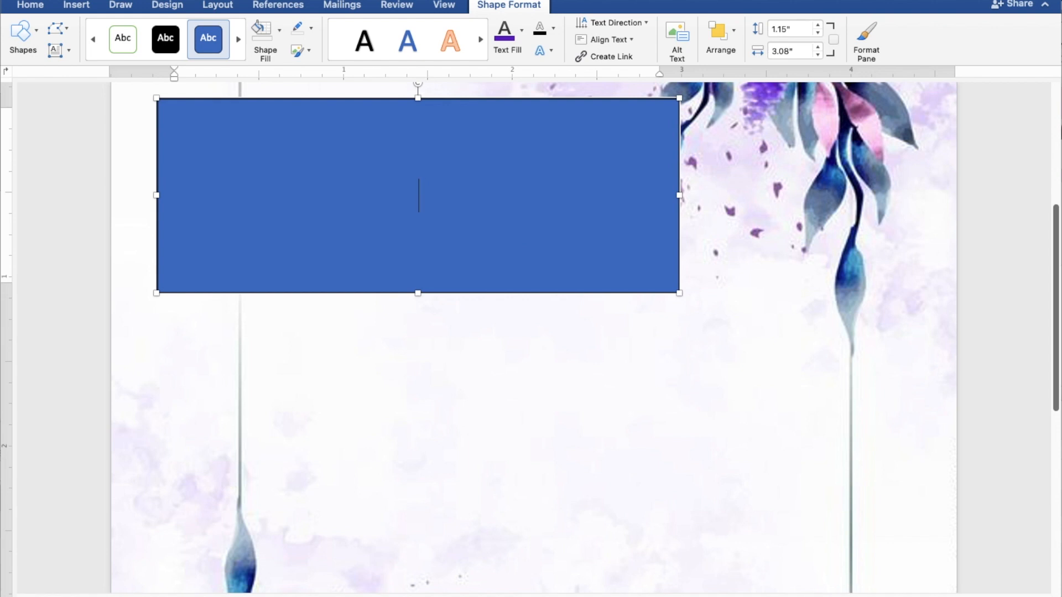
Type TOGETHER WITH THEIR FAMILIES in the rectangle and select it.
text(TOG)
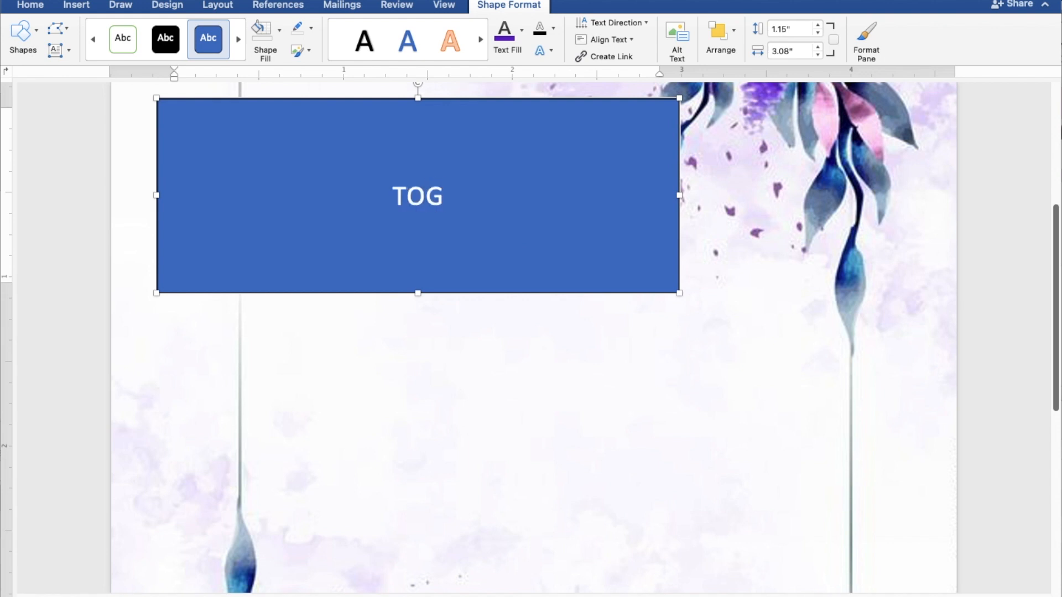
text(ETH)
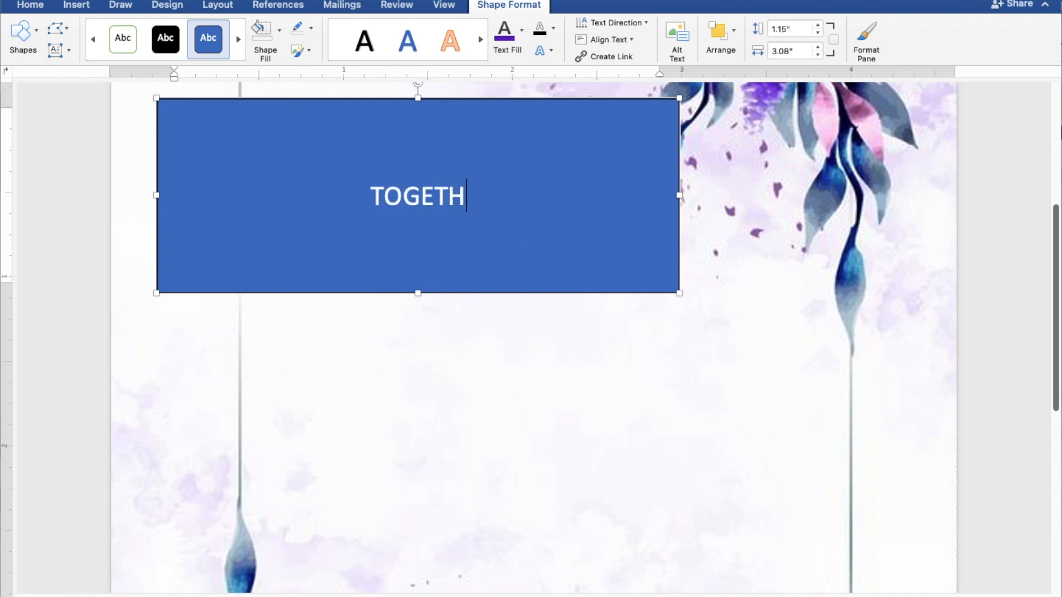
text(ER W)
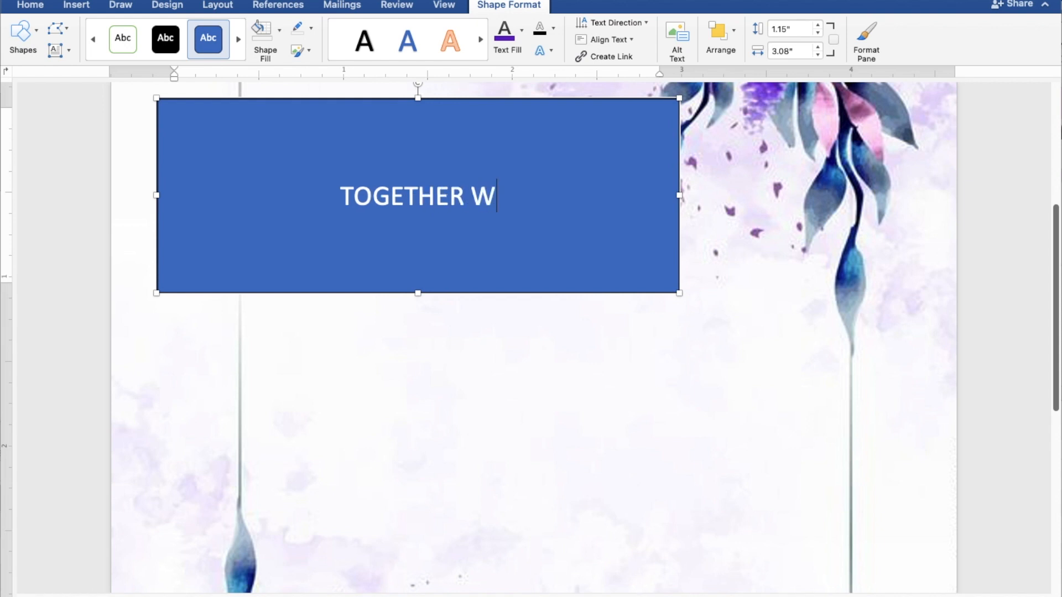
text(ITH THEIR F)
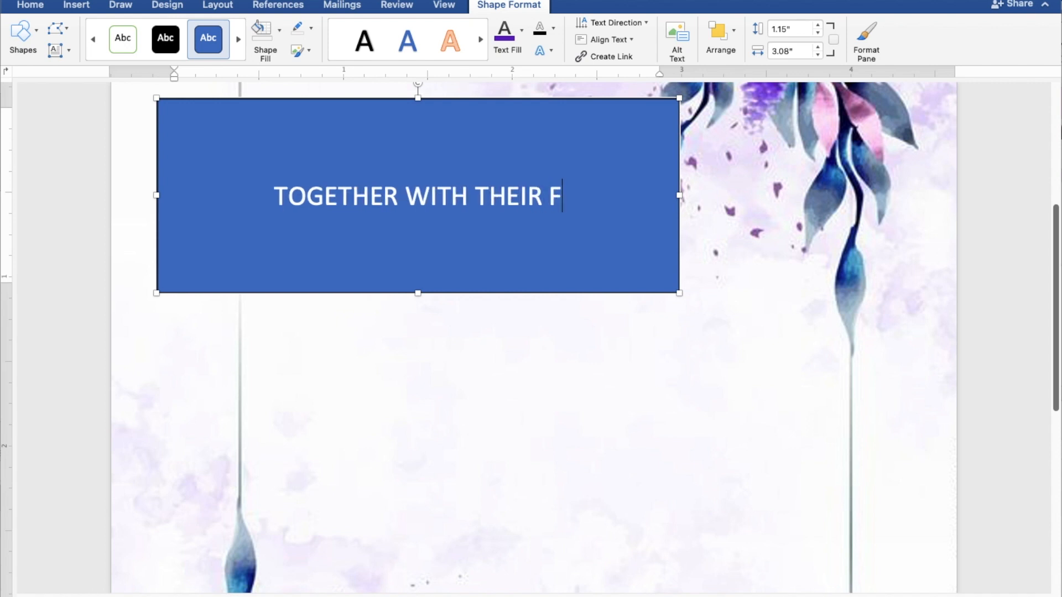
text(AMILIES)
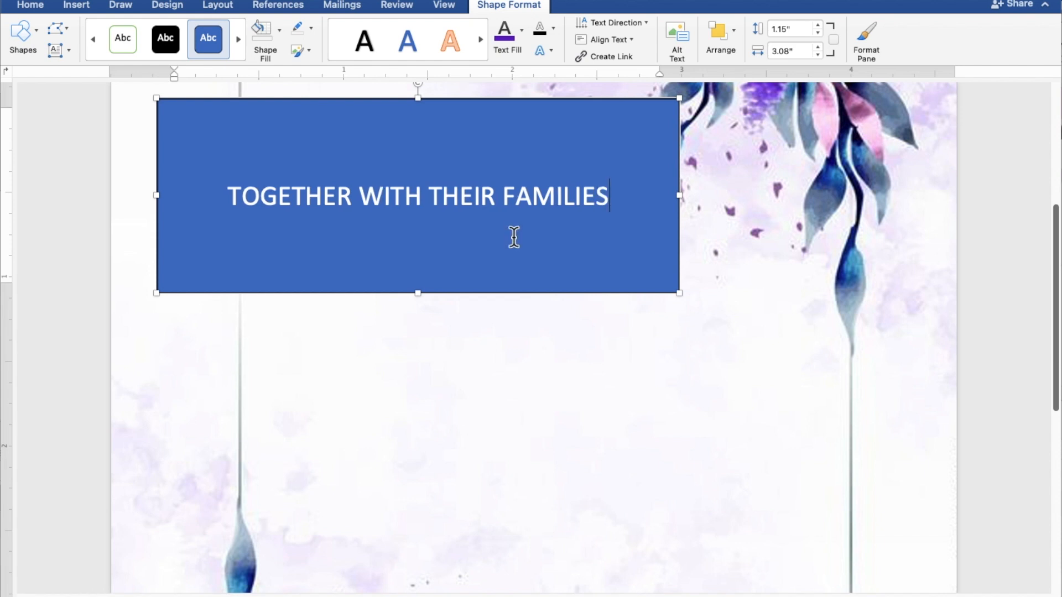
drag(617, 197, 287, 198)
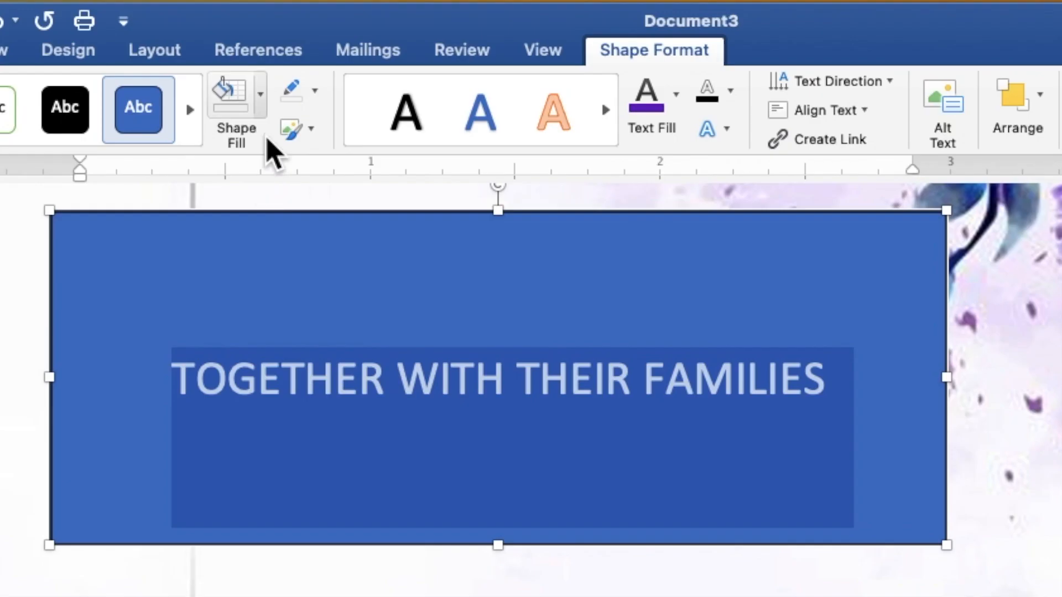
Give the rectangle no fill and no outline, and make its heading text purple.
click(280, 32)
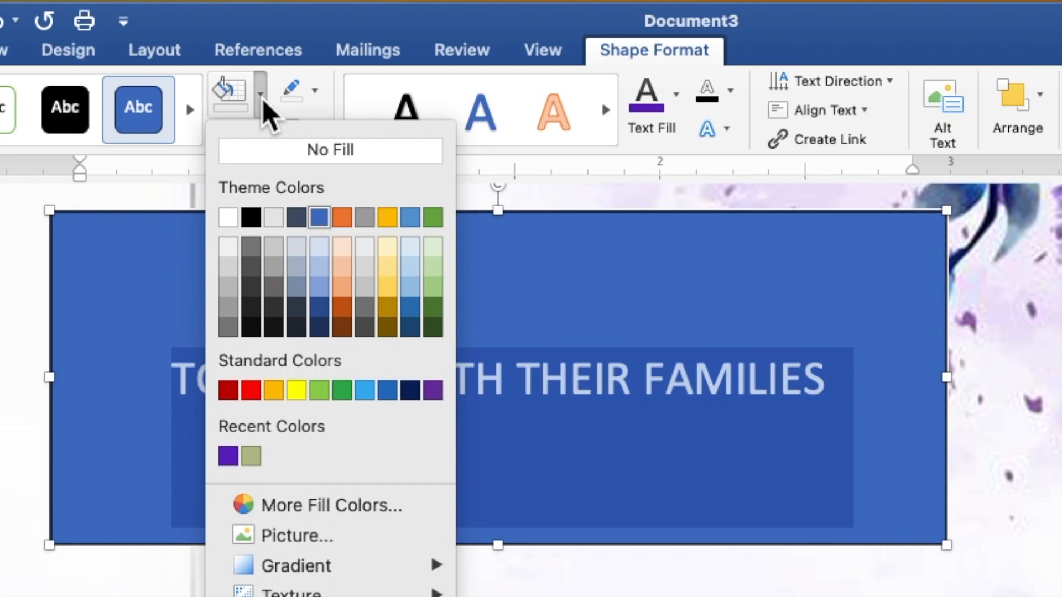
click(264, 149)
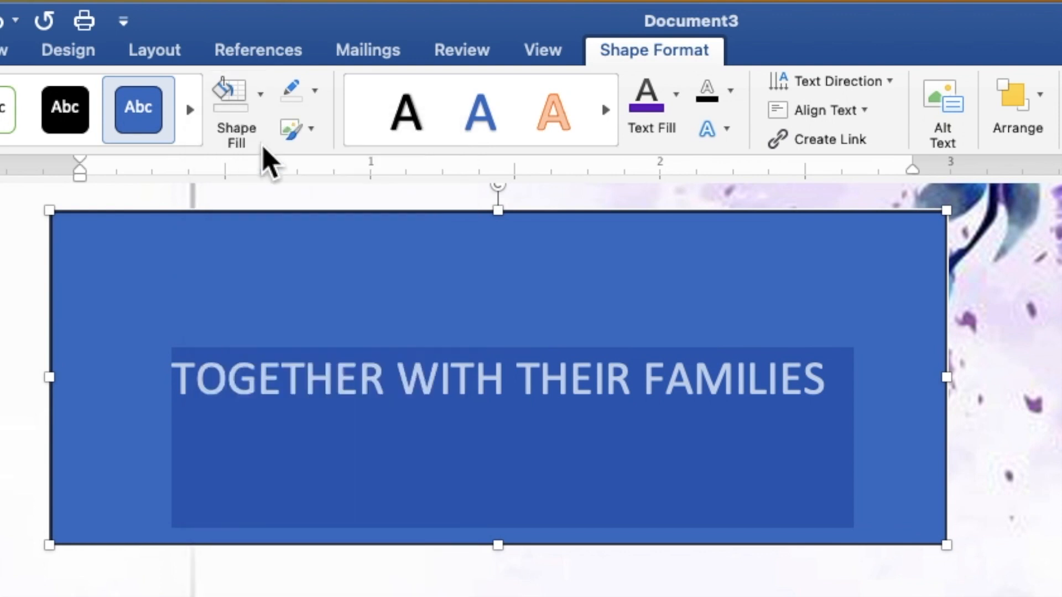
click(314, 92)
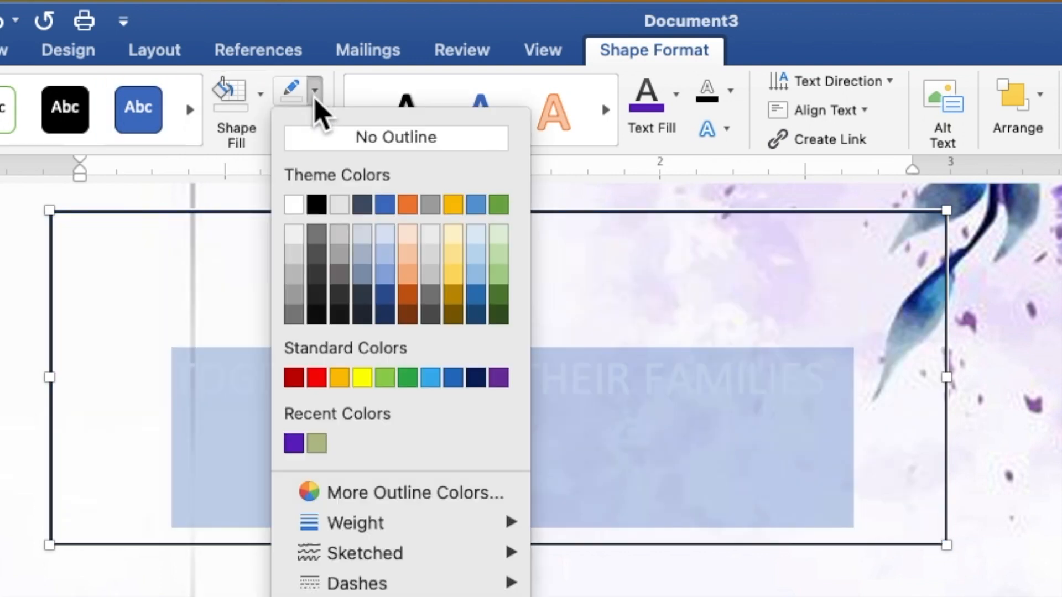
click(321, 142)
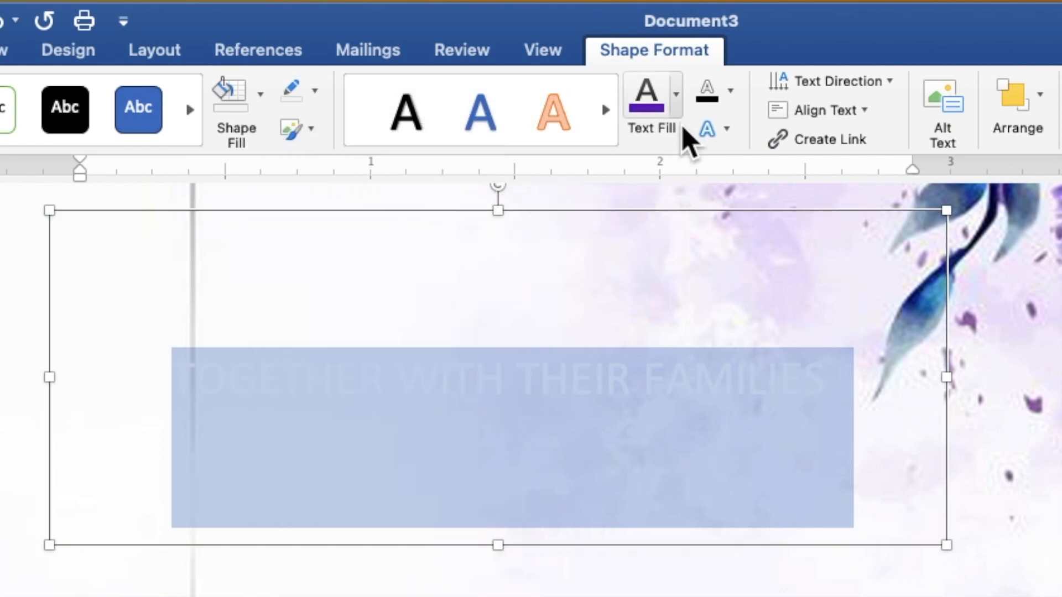
click(676, 99)
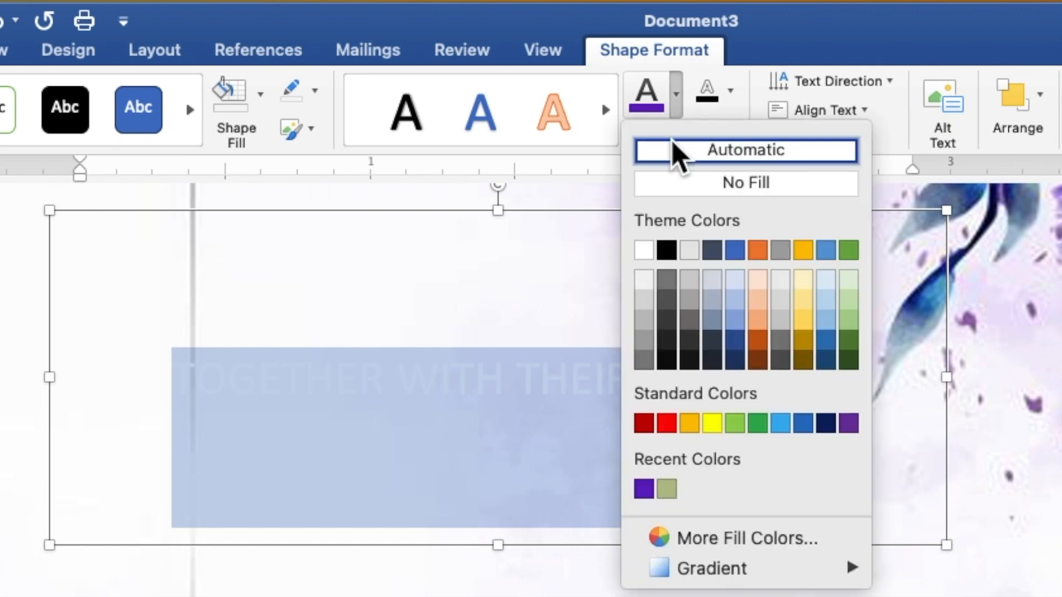
click(644, 489)
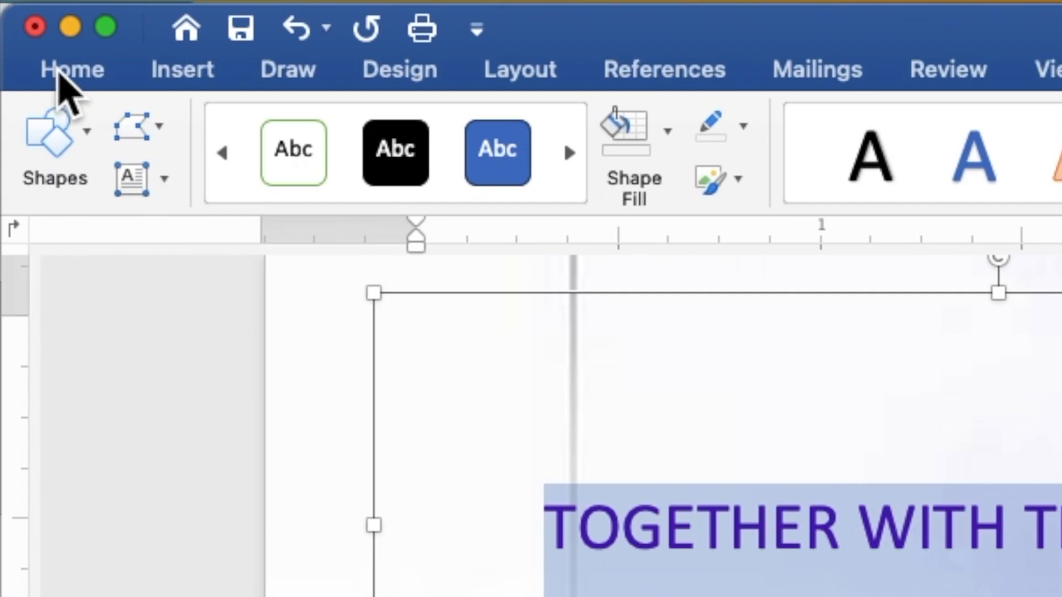
click(62, 72)
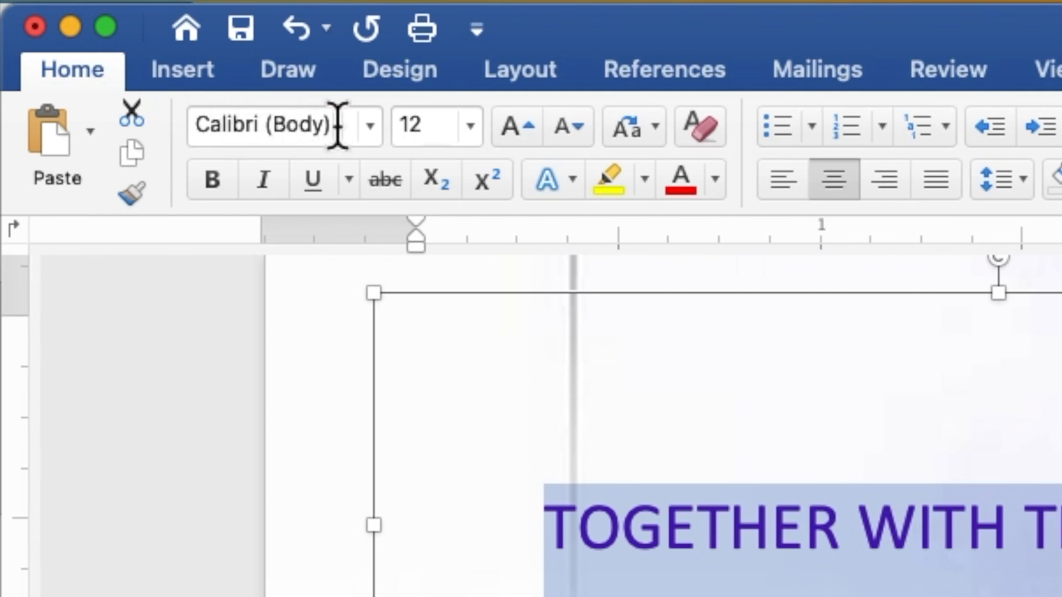
Set the heading to Times New Roman 9 pt and shrink its text box to fit the line.
click(370, 126)
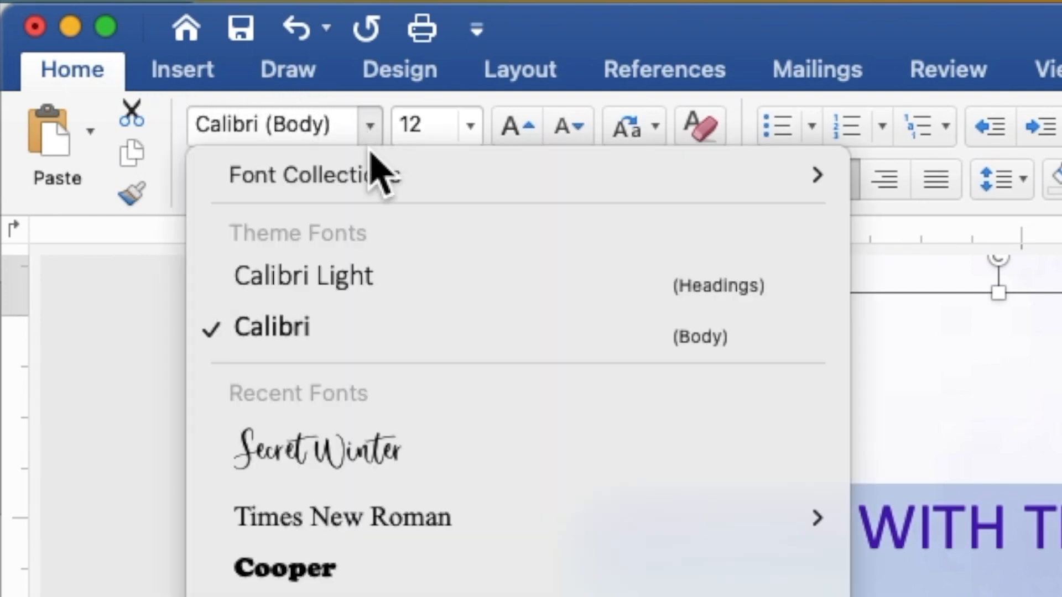
click(382, 523)
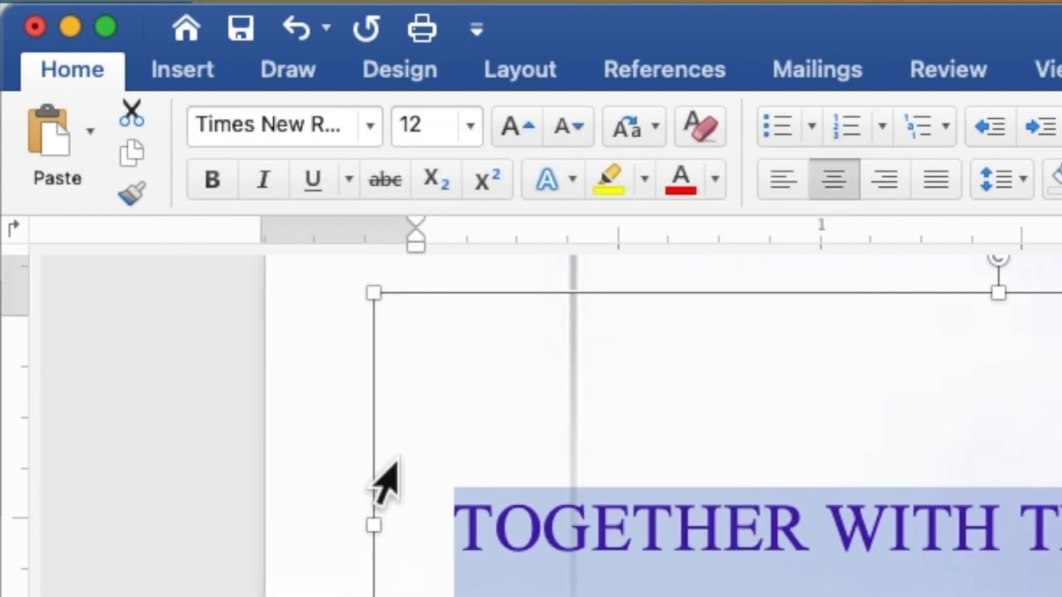
click(414, 124)
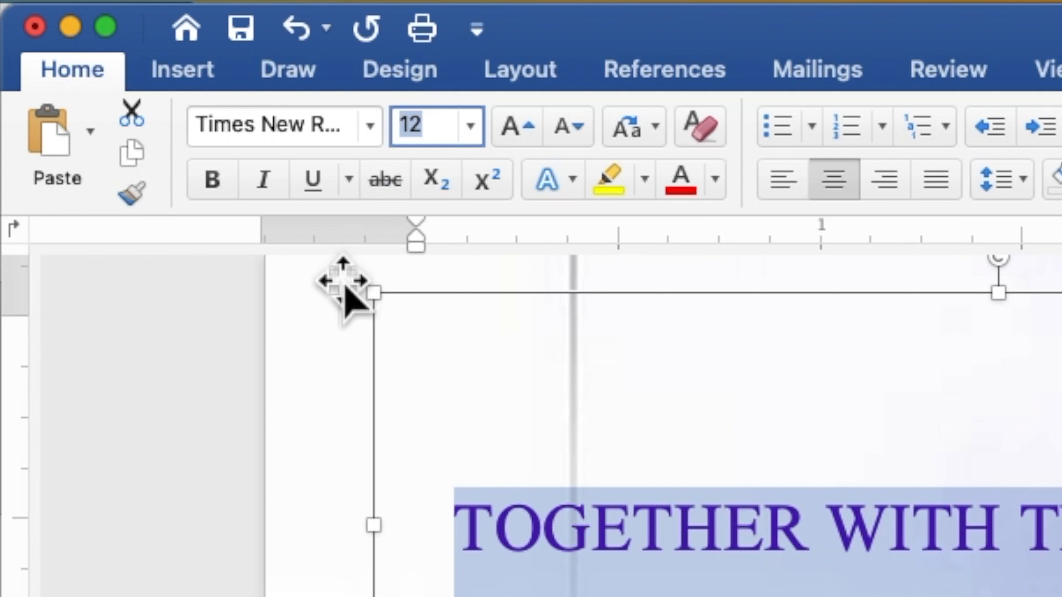
text(9)
key(Return)
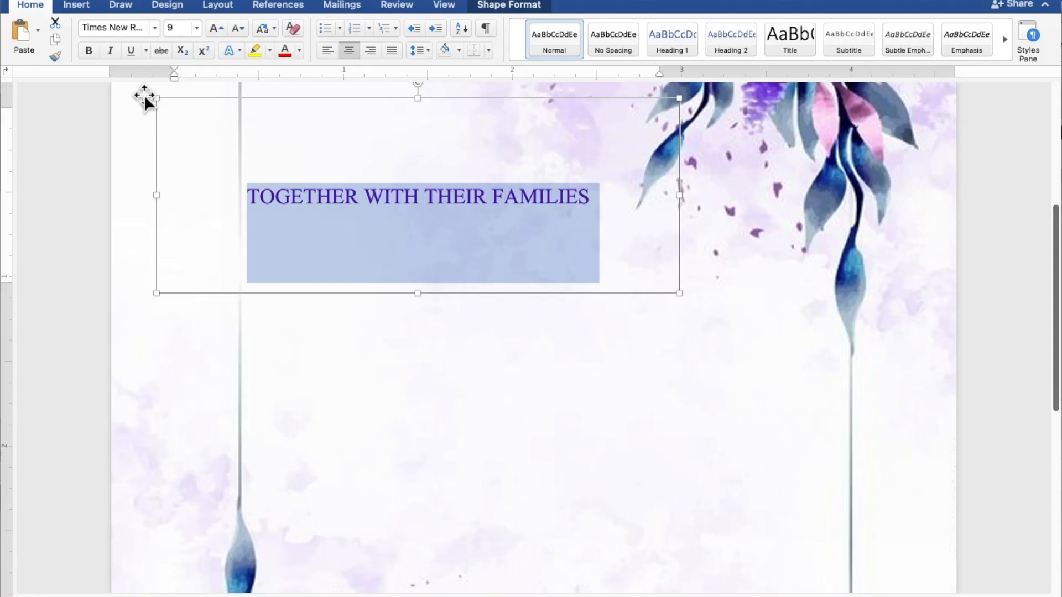
drag(157, 98, 233, 186)
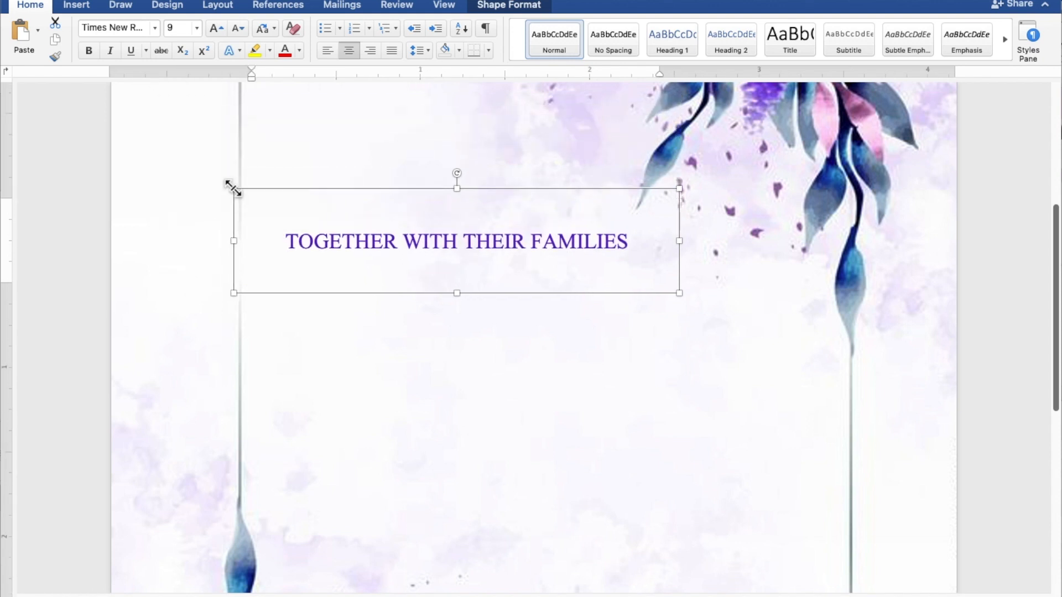
scroll(356, 245, up, 5)
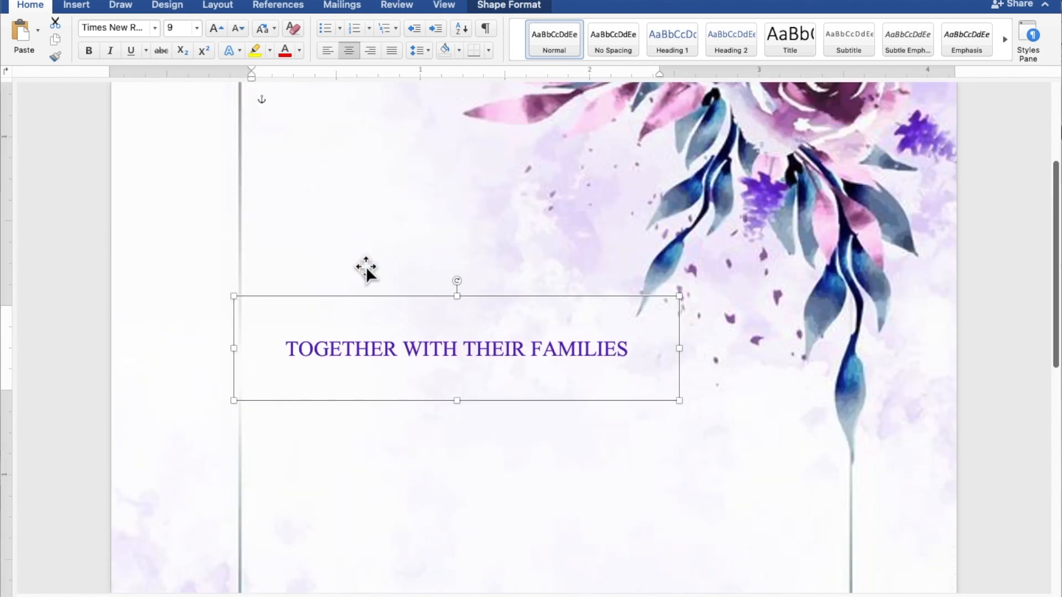
Move the heading box higher and paste a duplicate of it.
drag(415, 398, 442, 267)
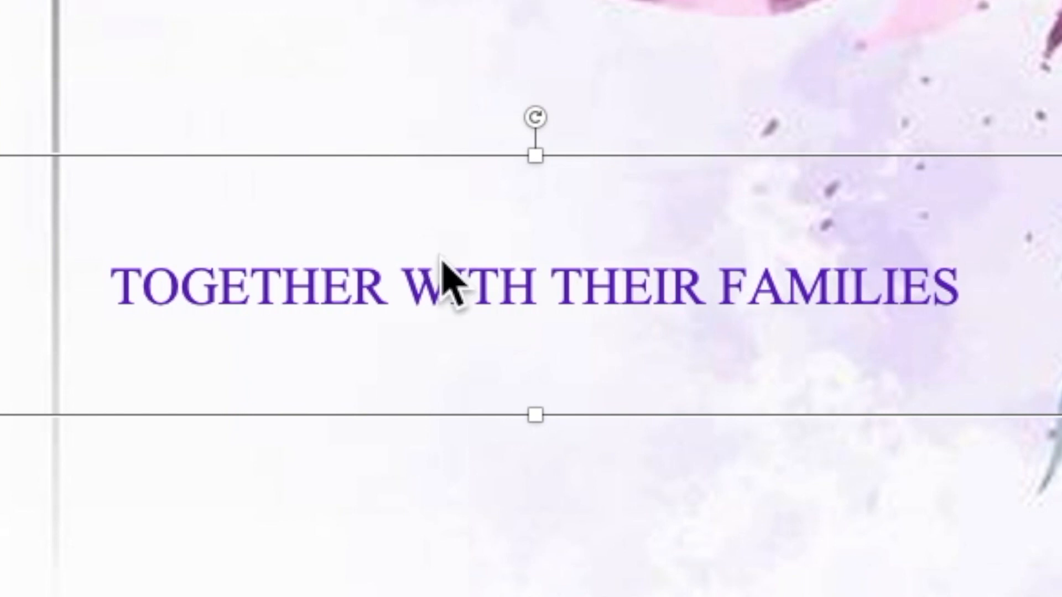
right_click(440, 257)
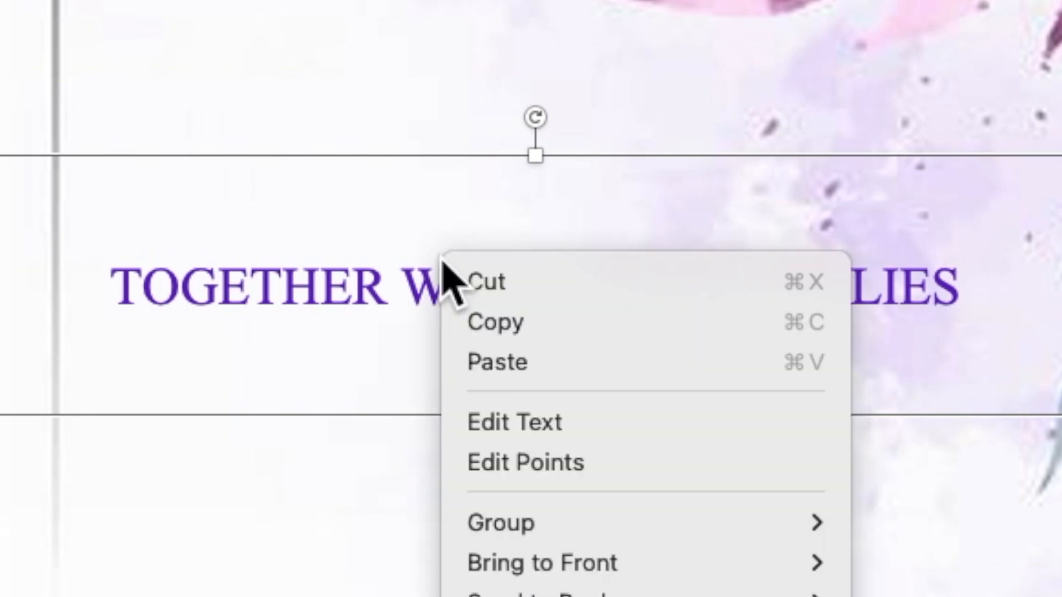
click(486, 323)
right_click(448, 290)
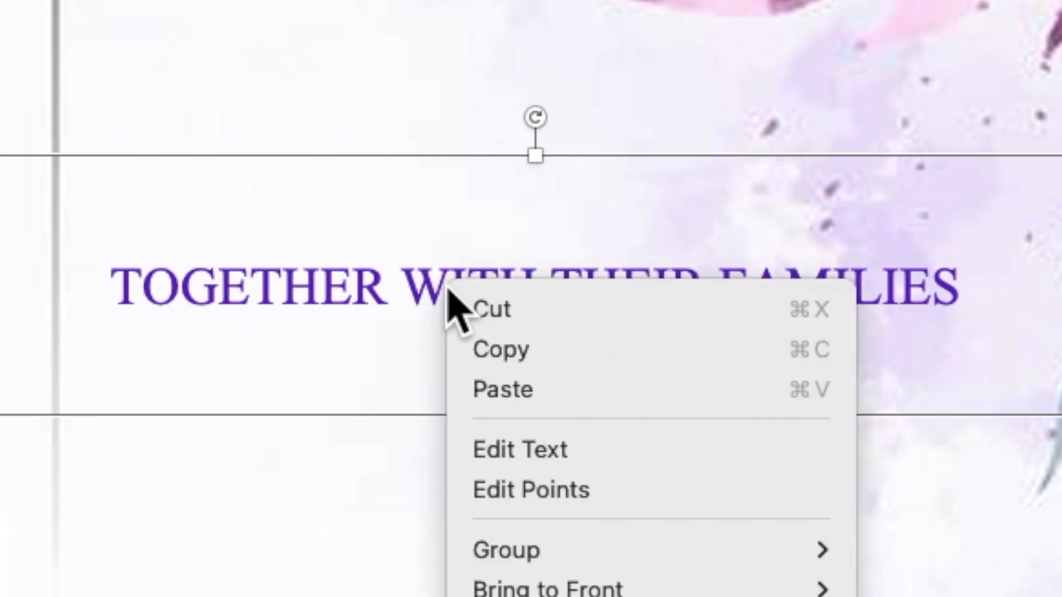
click(493, 390)
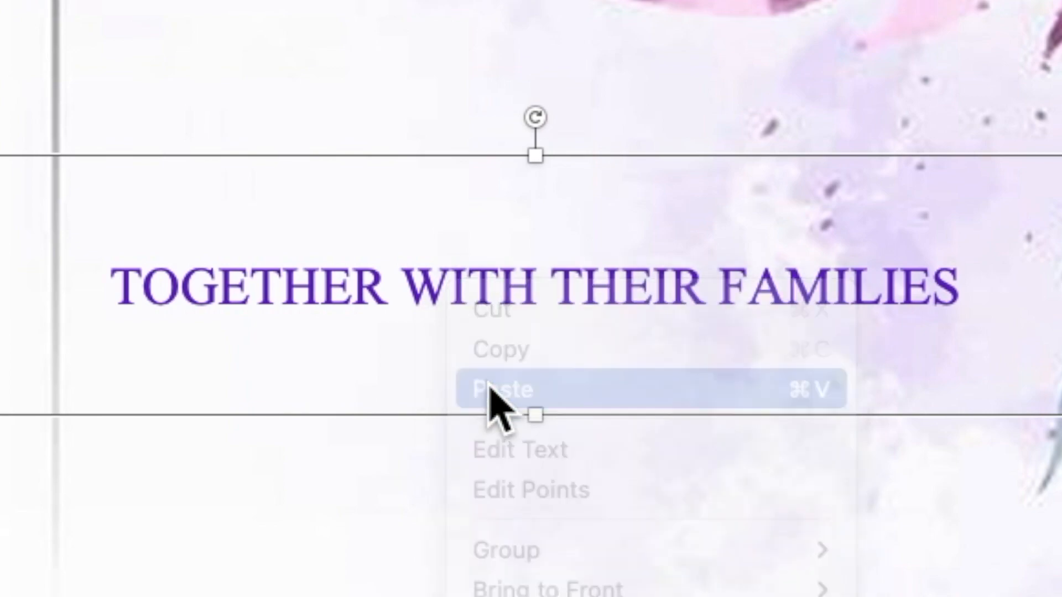
Move the duplicate below the original, enlarge it to about 3.64" by 2.67", and select its text.
scroll(488, 385, down, 4)
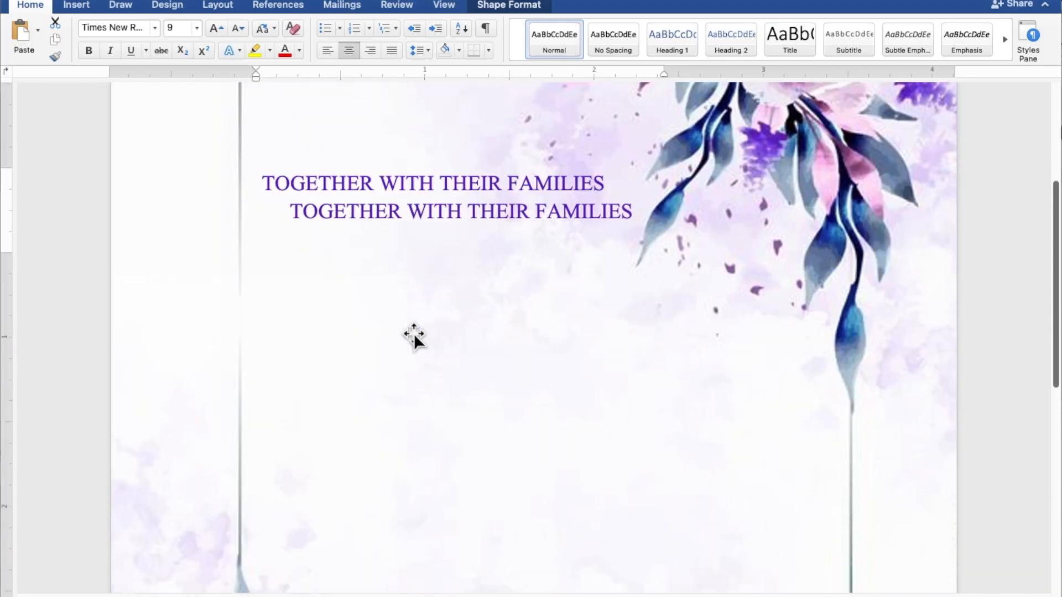
drag(403, 228, 403, 291)
scroll(433, 396, down, 4)
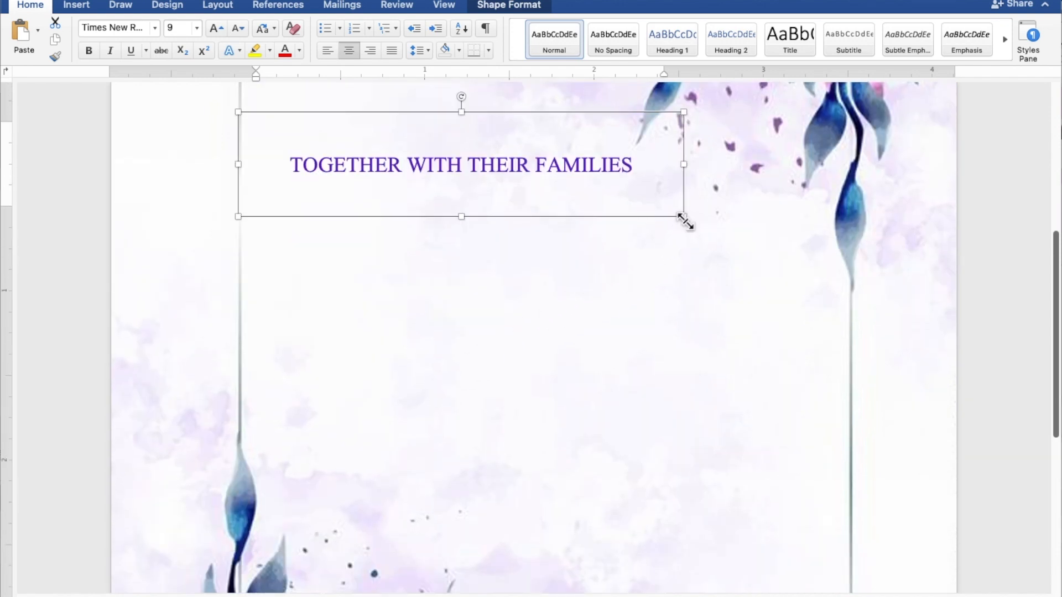
drag(686, 217, 856, 569)
click(756, 332)
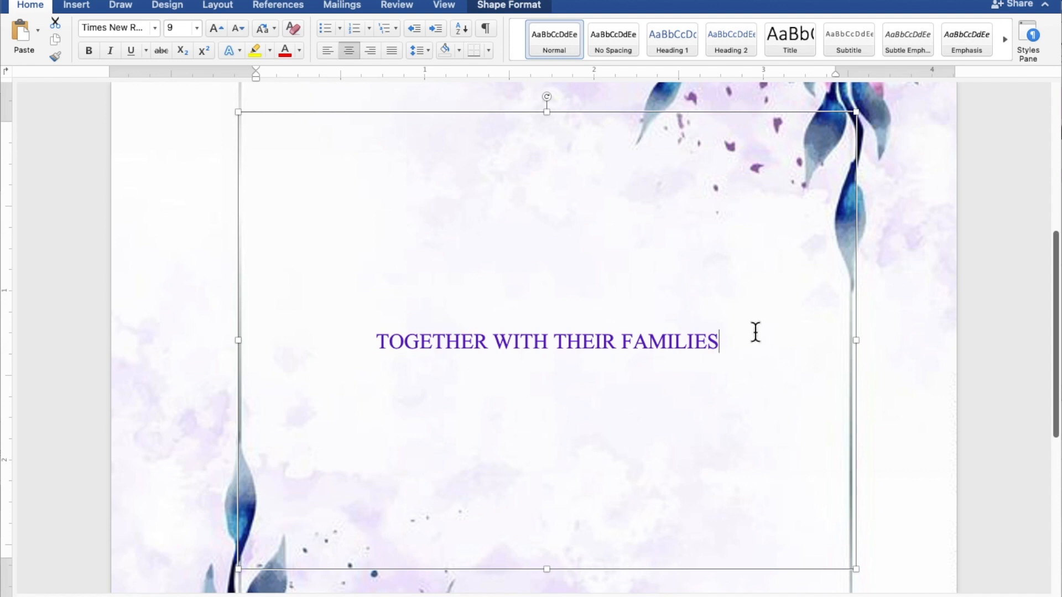
drag(757, 332, 461, 346)
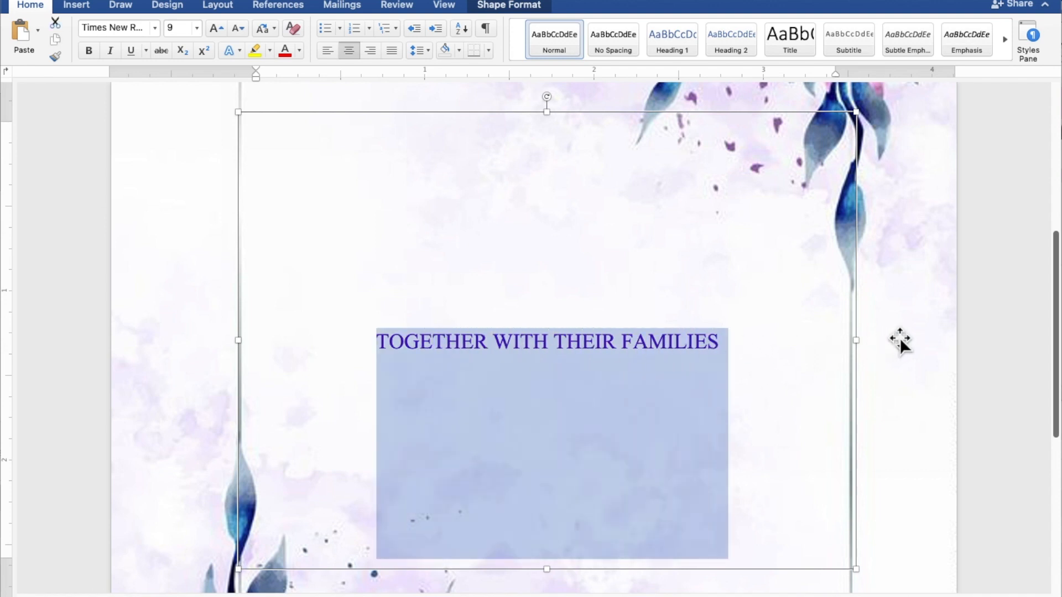
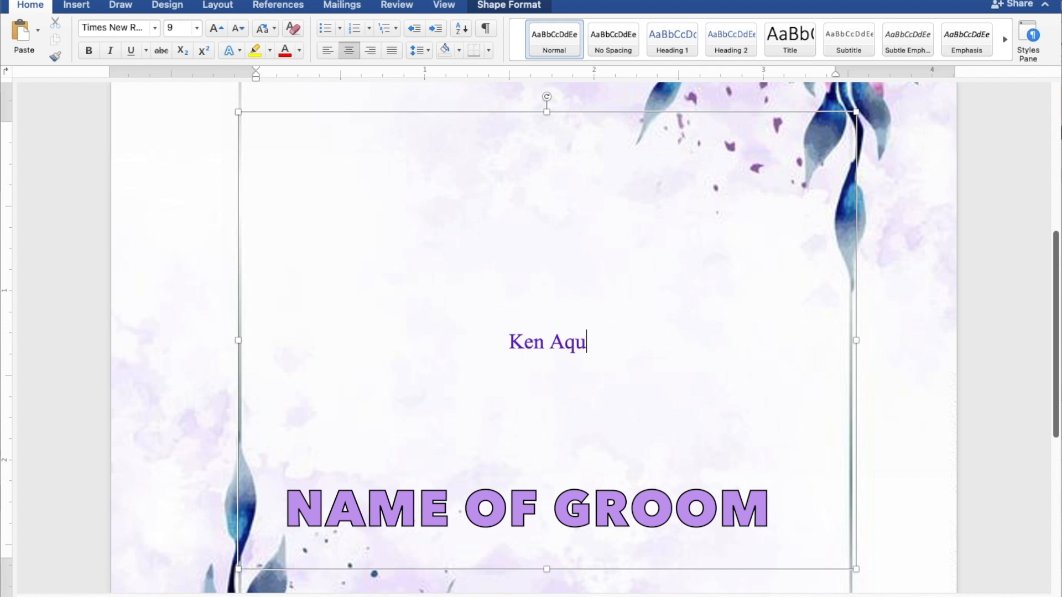
Enter the groom's name, AND, and the bride's name on separate lines, ending with a blank line.
key(Return)
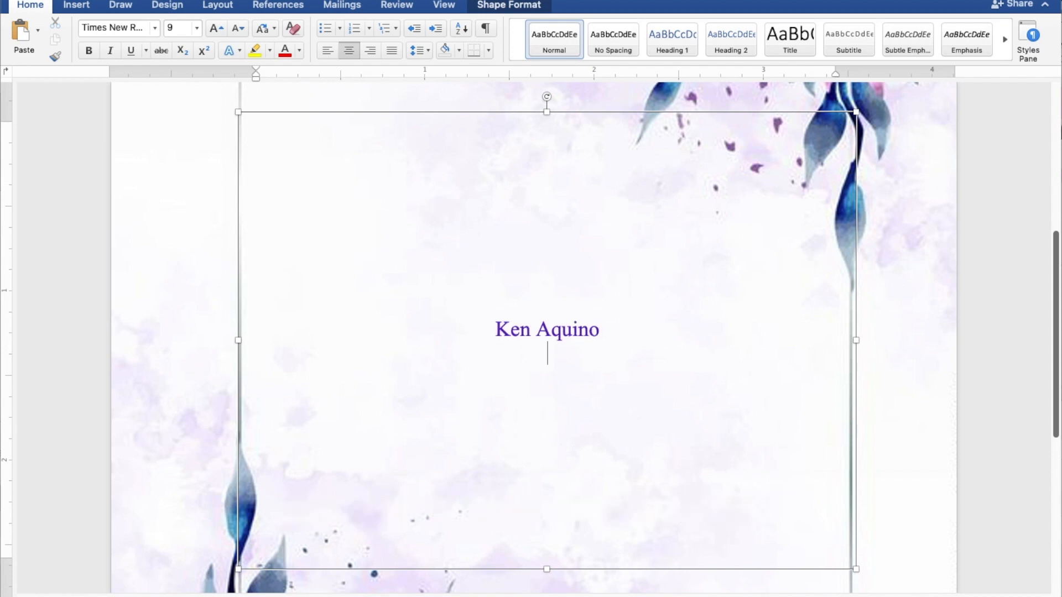
text(AND)
key(Return)
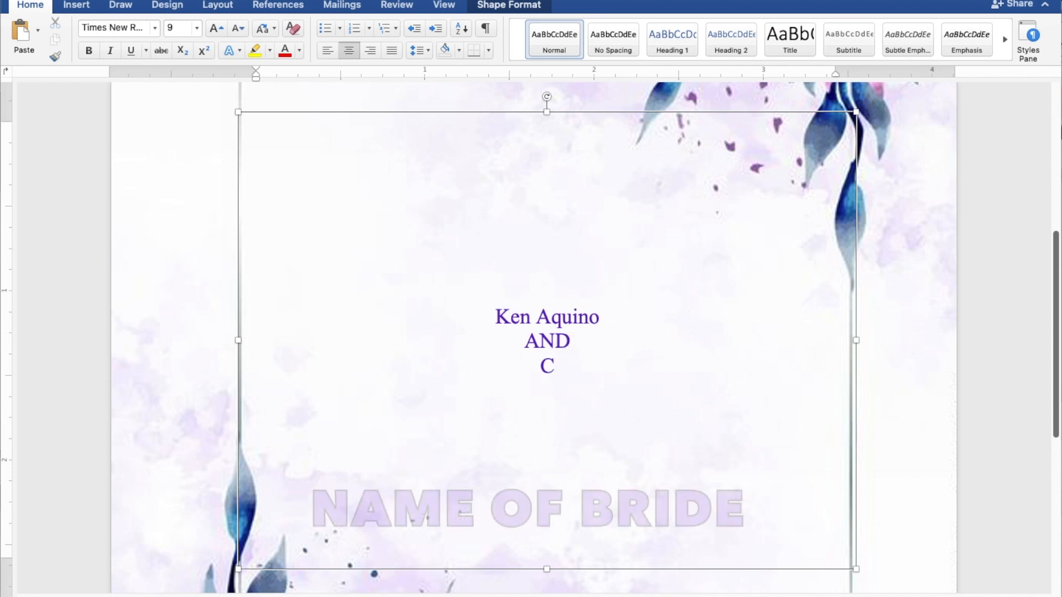
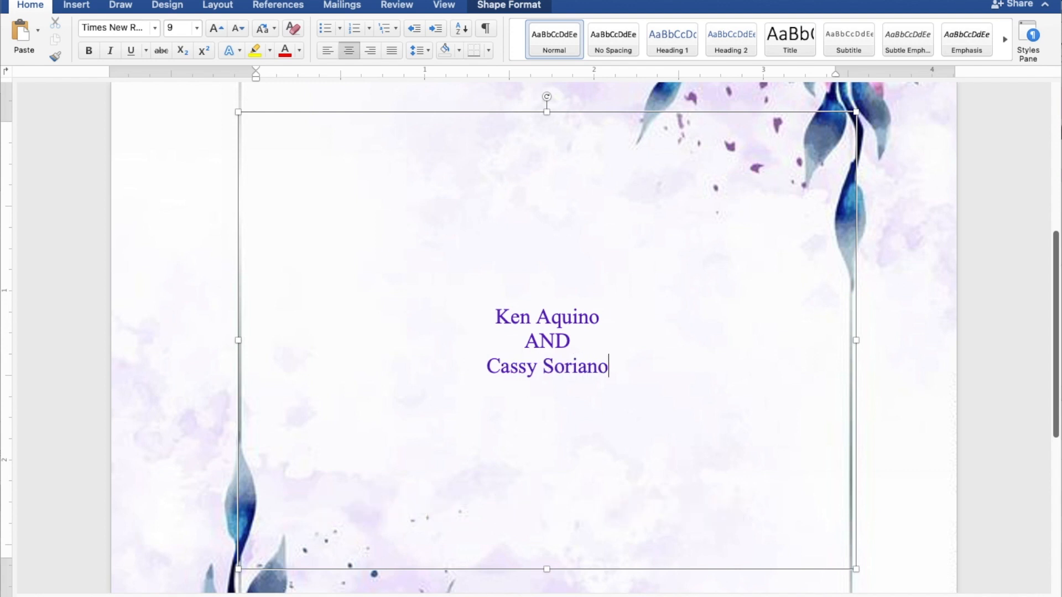
key(Return)
key(Return)
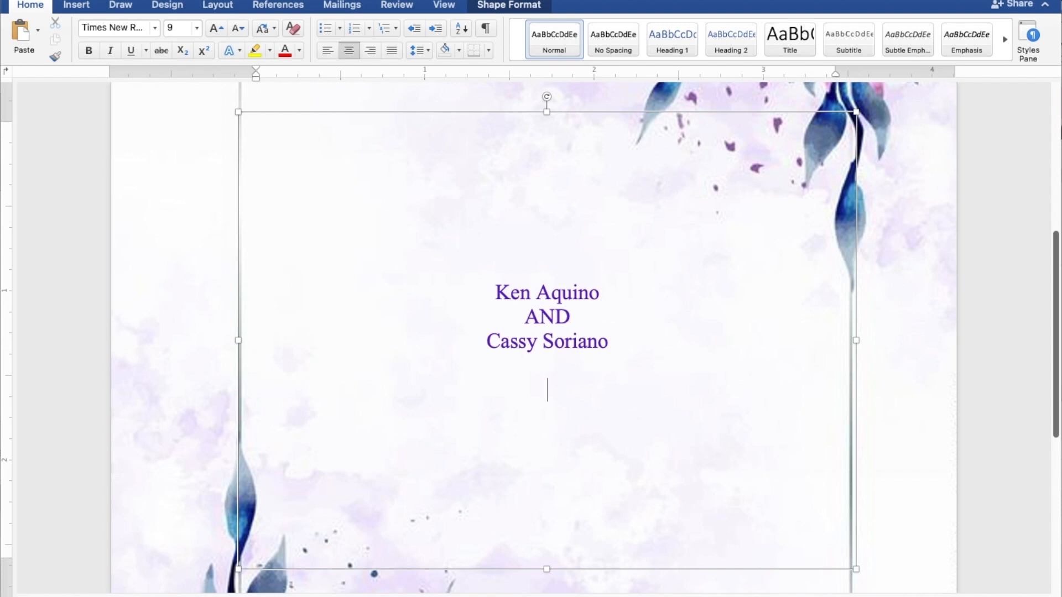
Type REQUEST THE PLEASURE OF YOUR PRESENCE and AS THEY JOYFULLY UNITE IN MARRIAGE on two lines.
text(REQUEST THE)
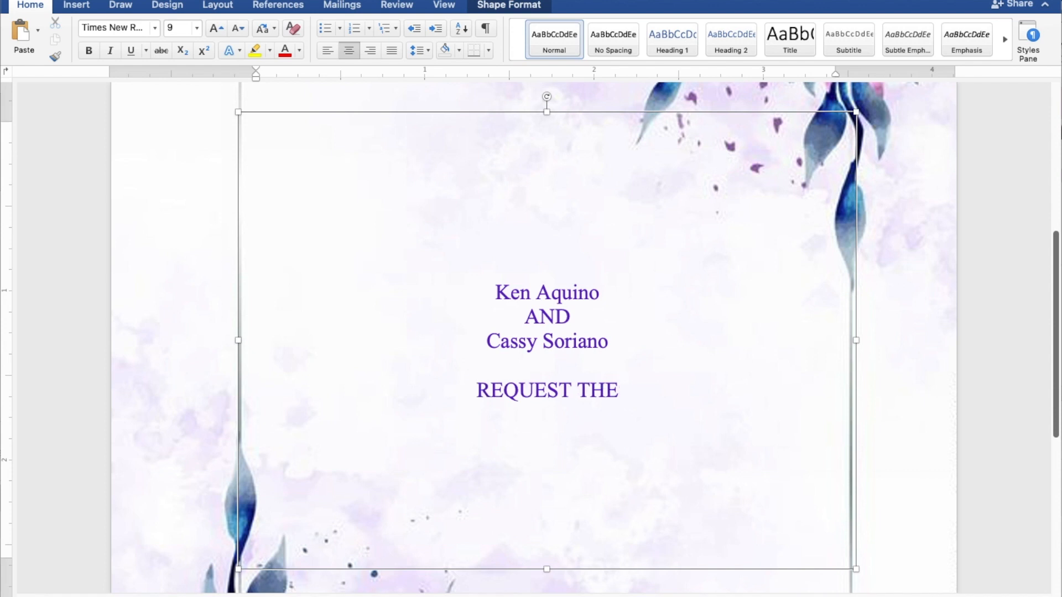
text(L)
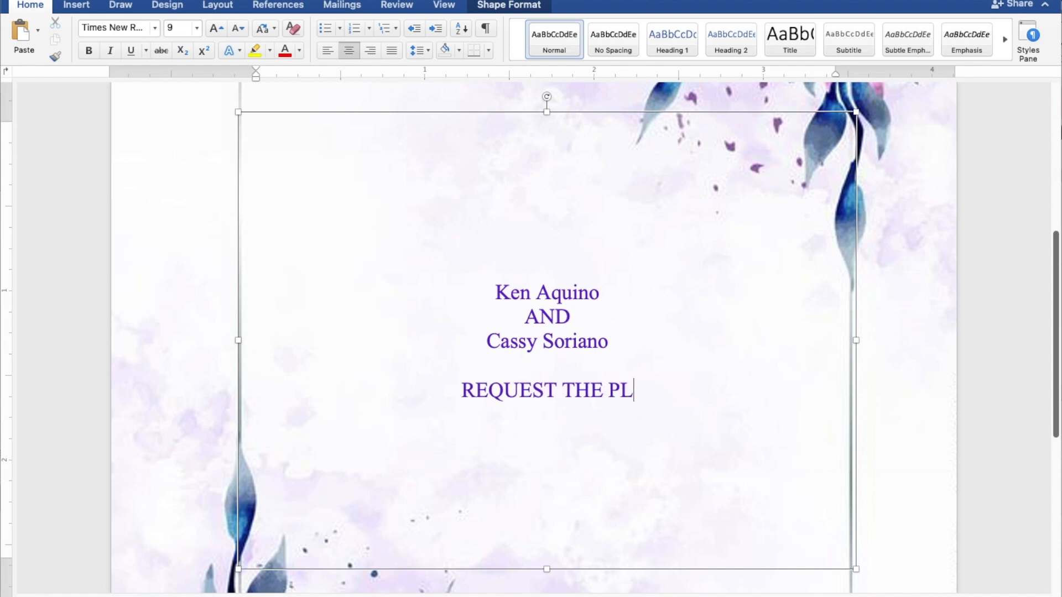
text(EASU)
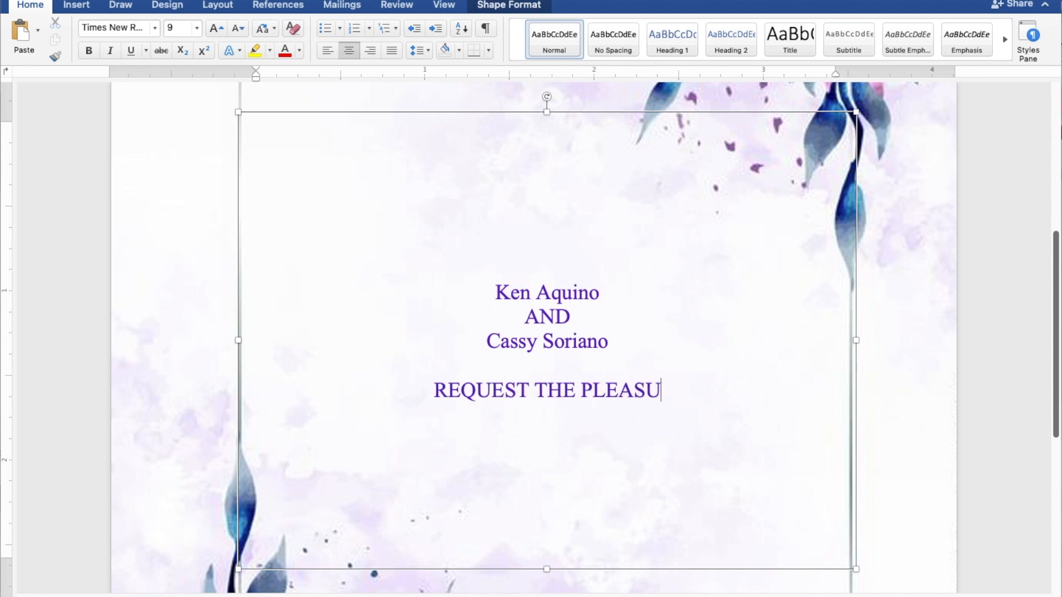
text(RE O)
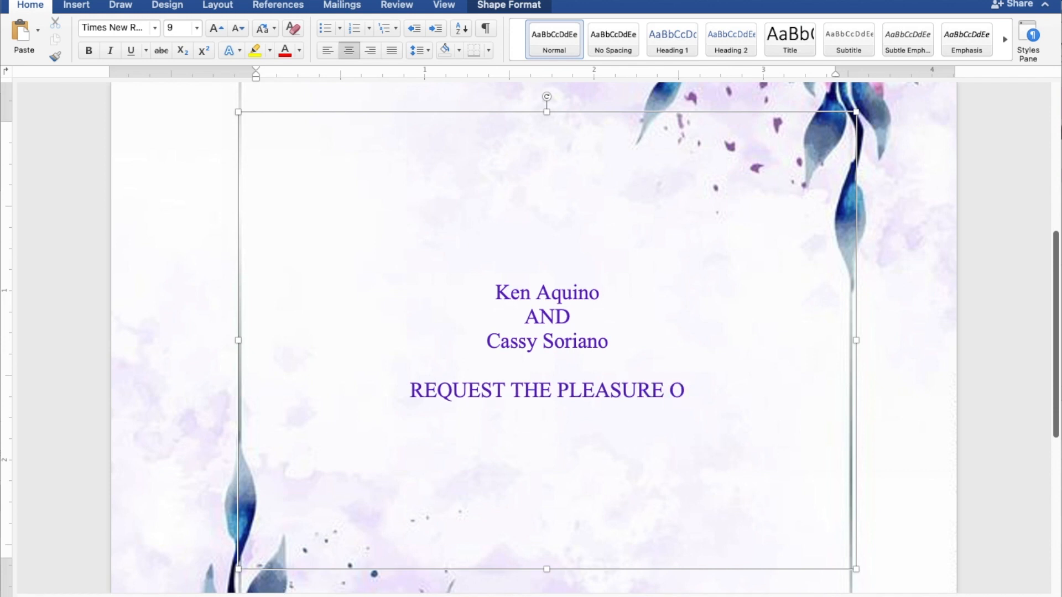
text(F YO)
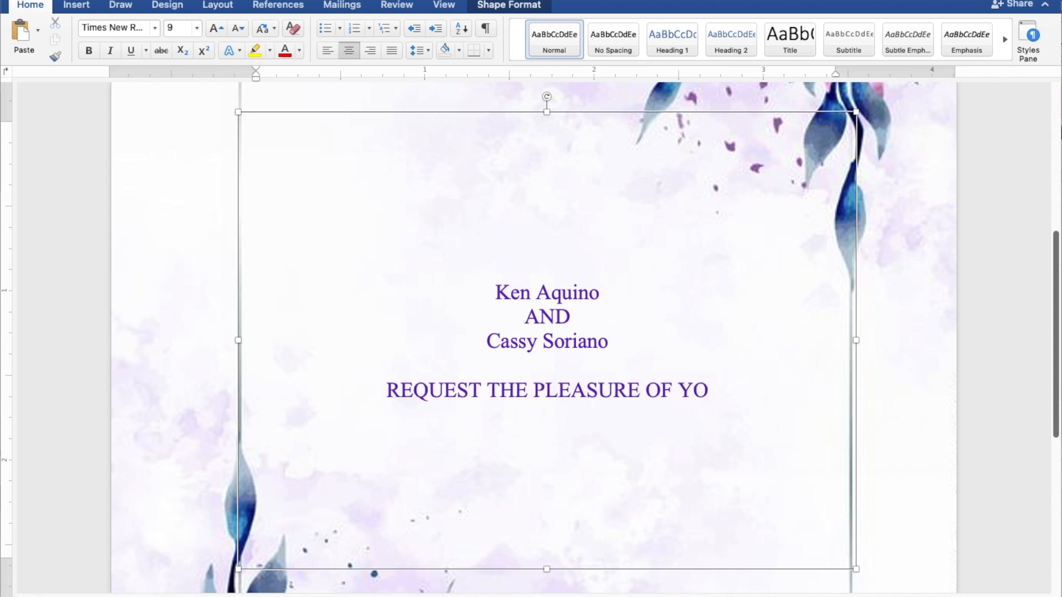
text(UR PRESENCE)
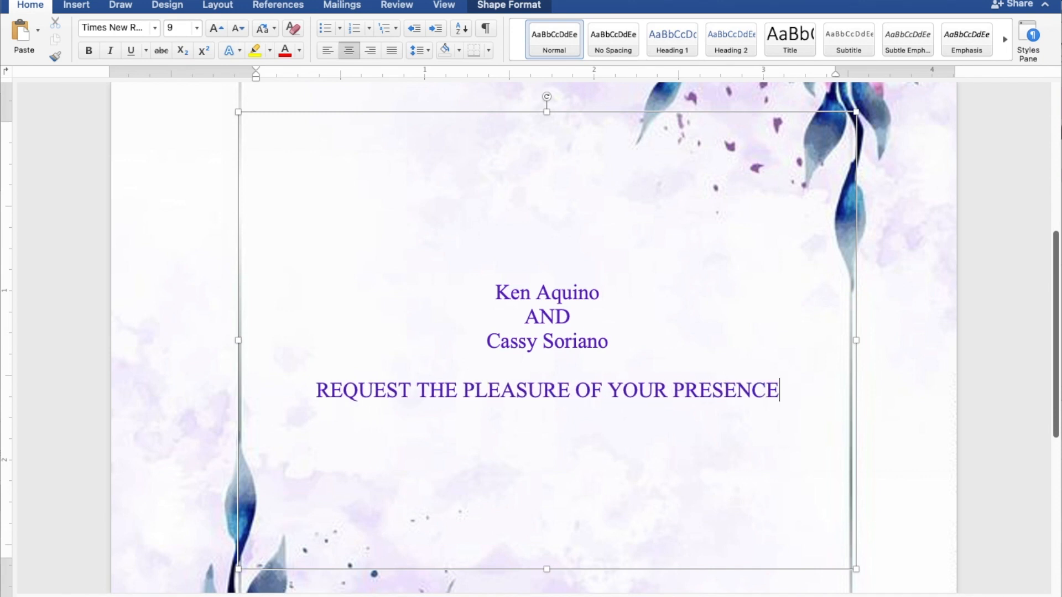
key(Return)
text(AS TH)
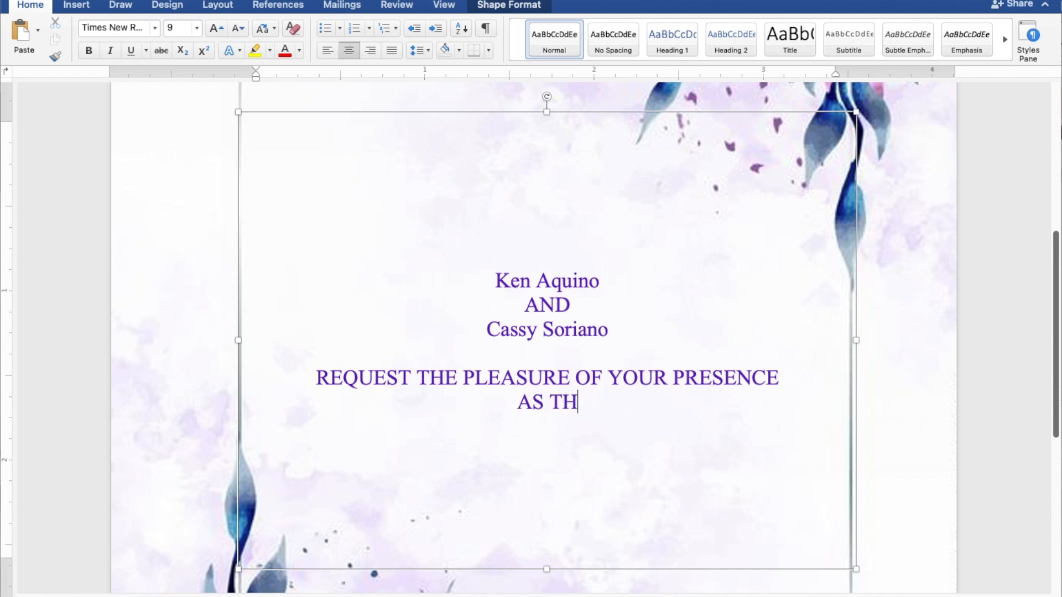
text(EY JOYF)
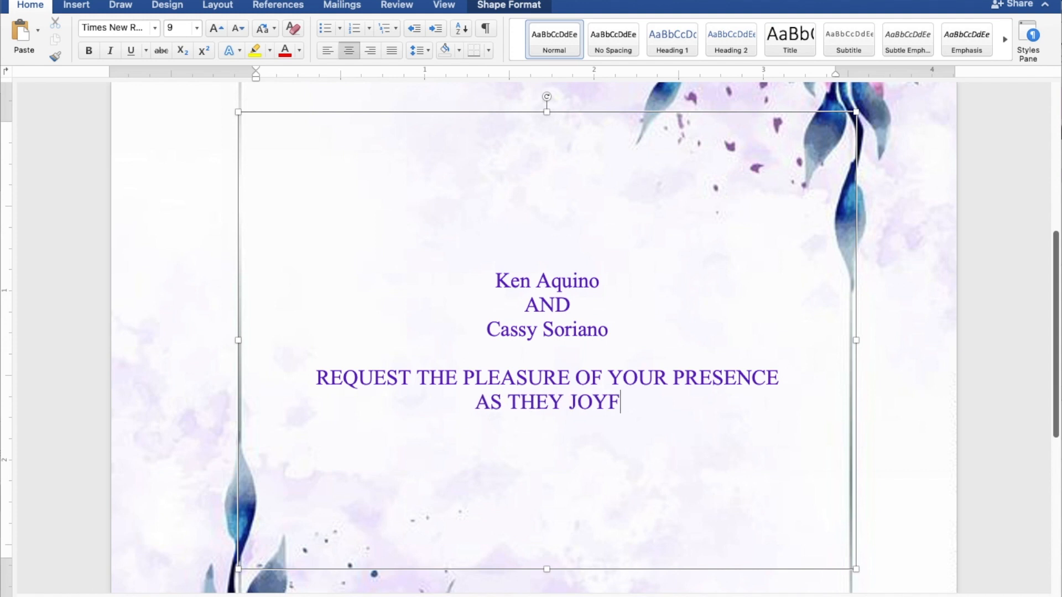
text(ULLY U)
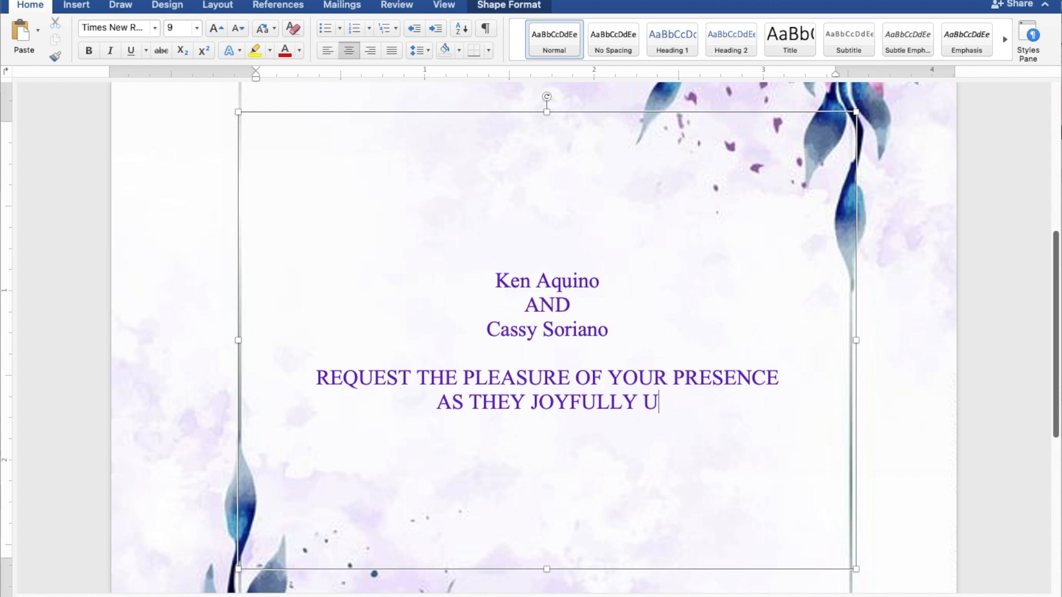
text(NITE)
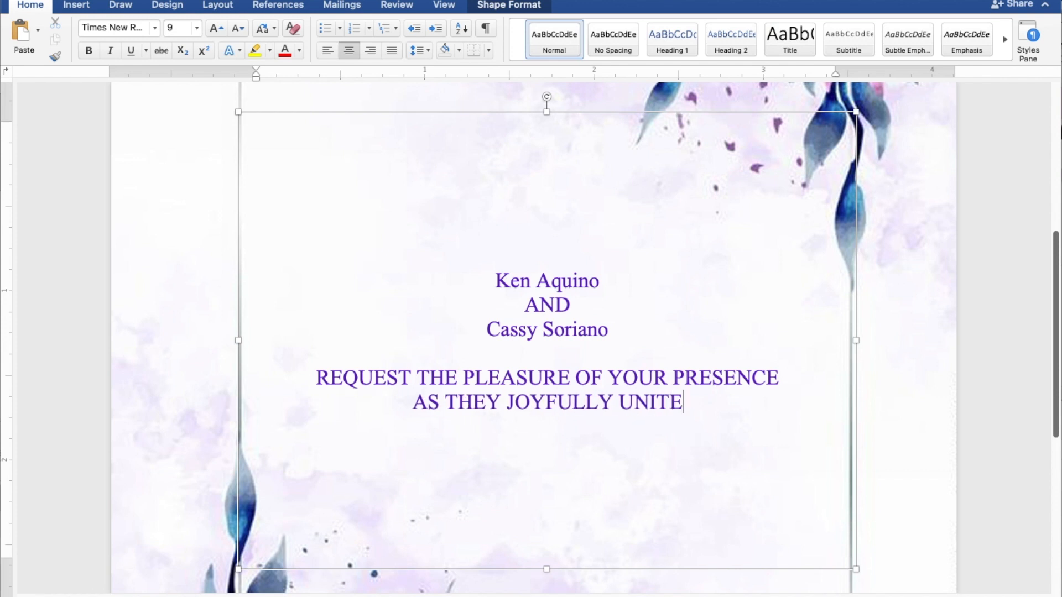
text( IN MARRIAGE)
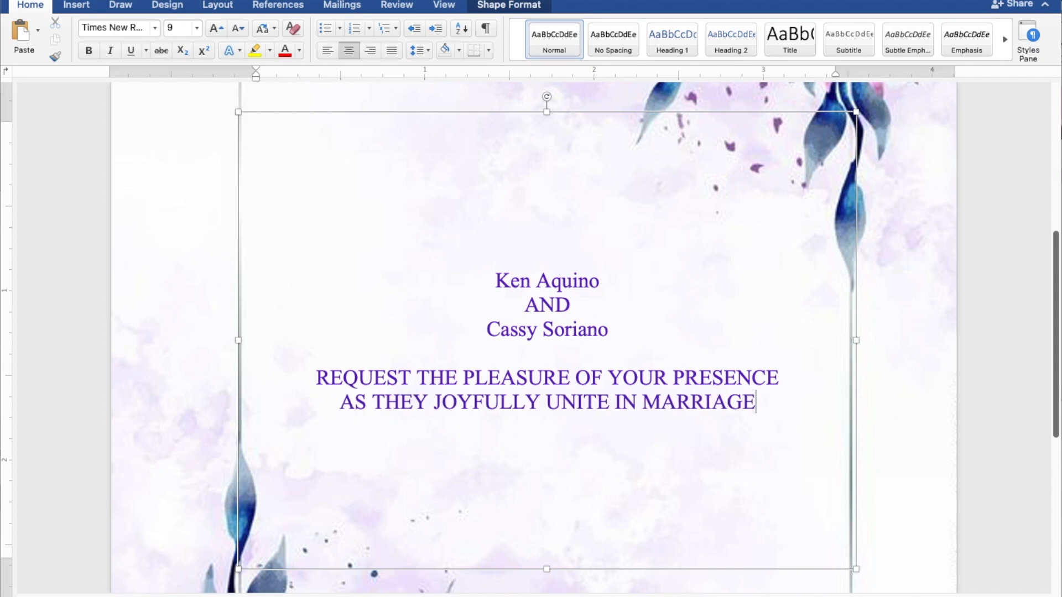
key(Return)
key(Return)
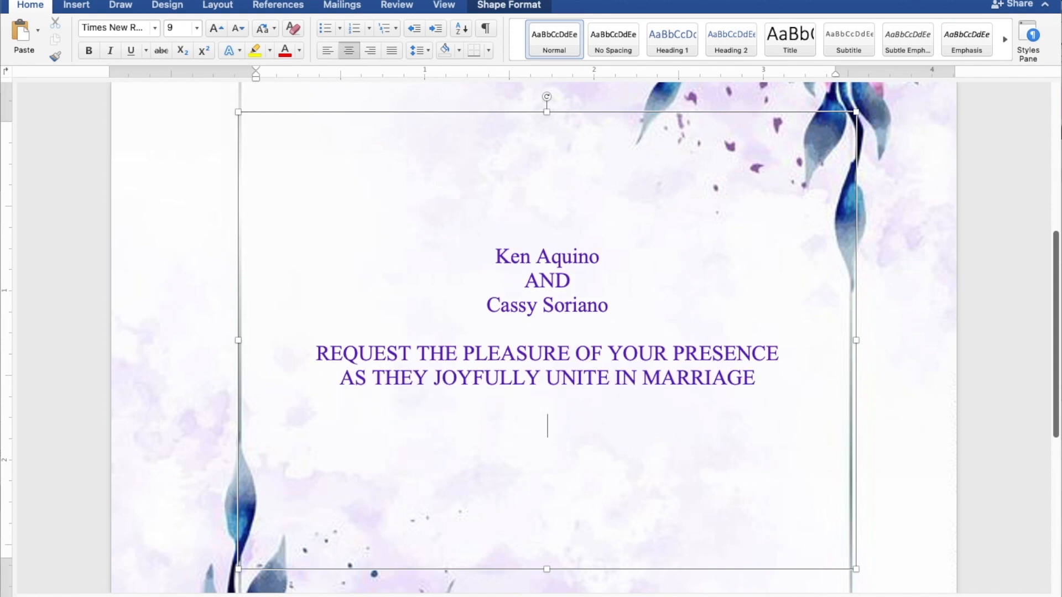
Type the date line SUNDAY | JULY 30, 2023 | 10:00 A.M. below the marriage wording.
text(SUNDAY)
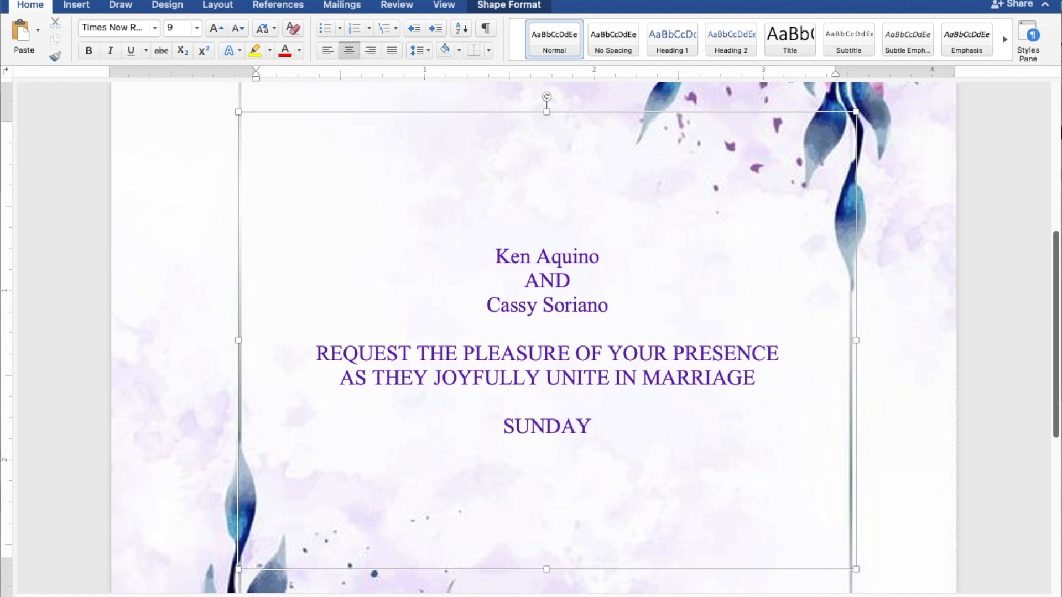
text( |)
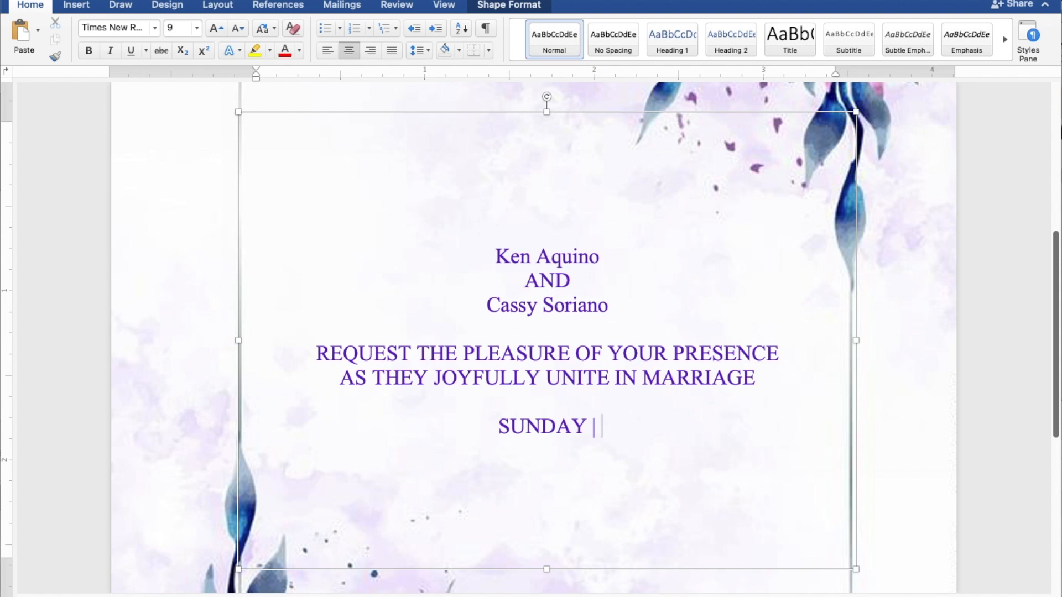
text( JUL)
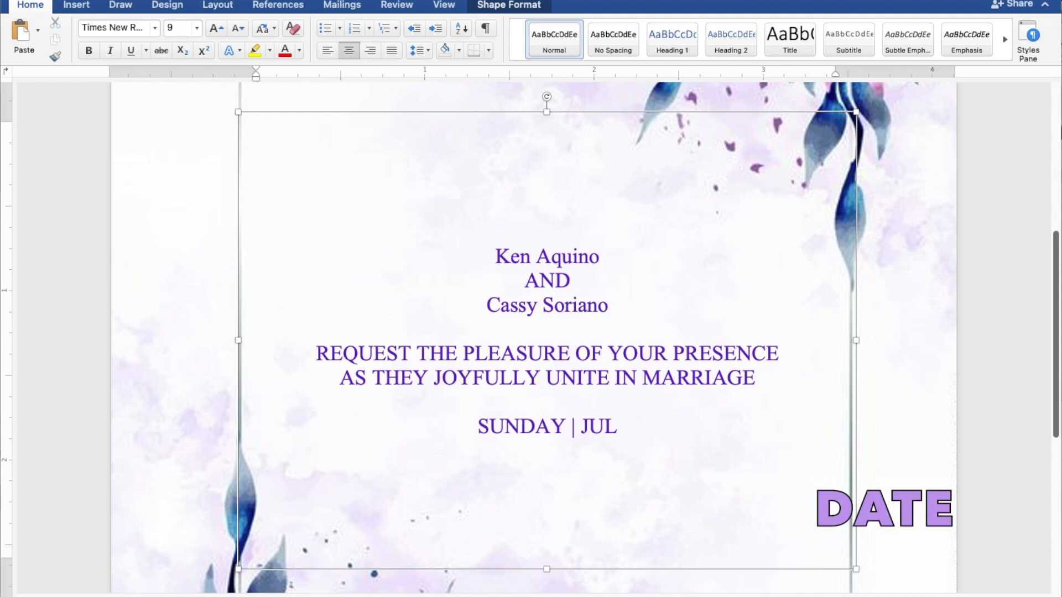
text(Y 30)
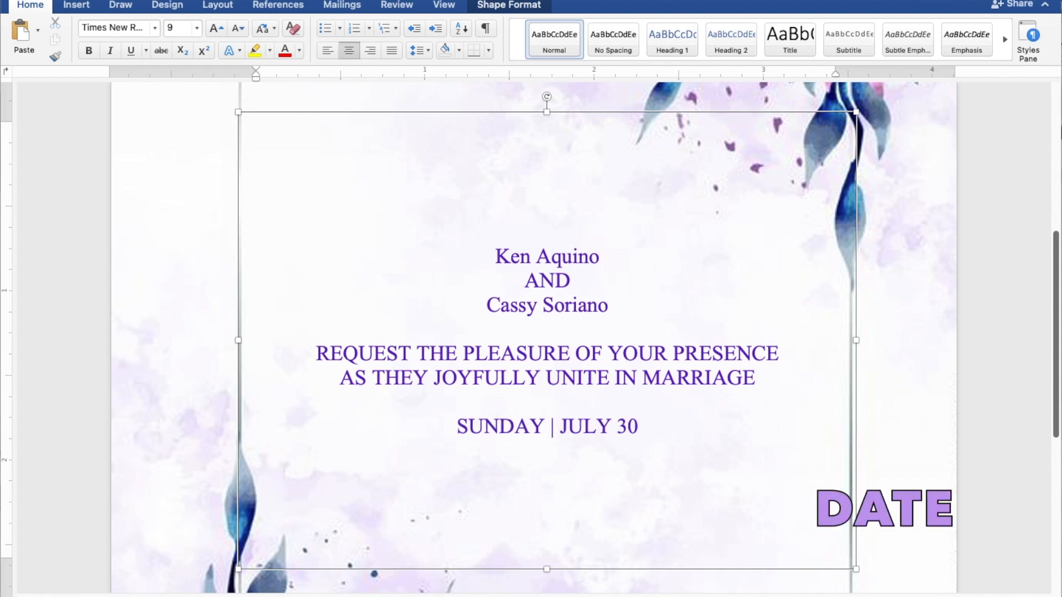
text(, 2023)
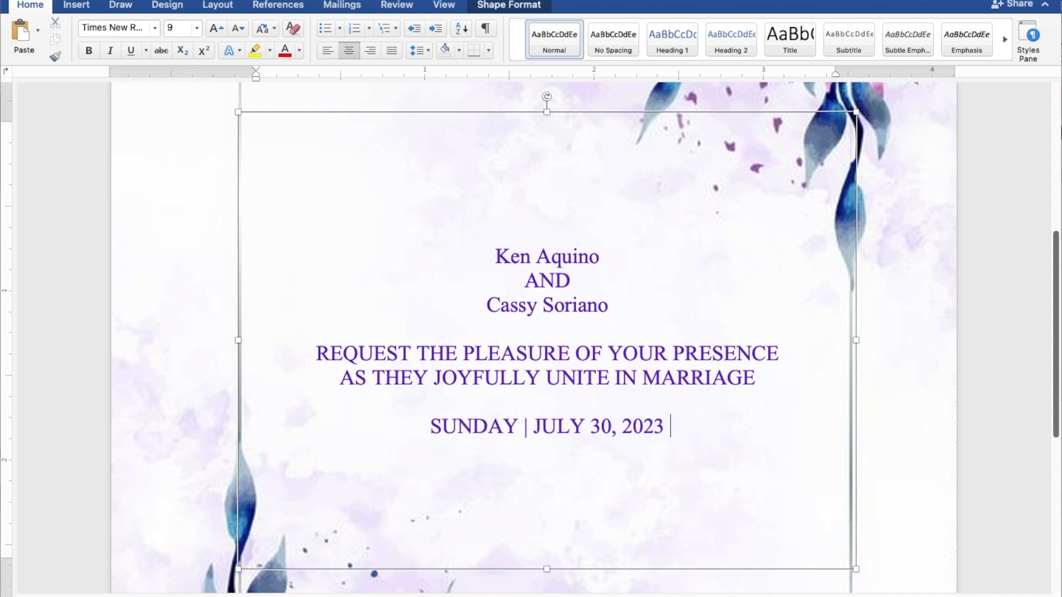
text( |)
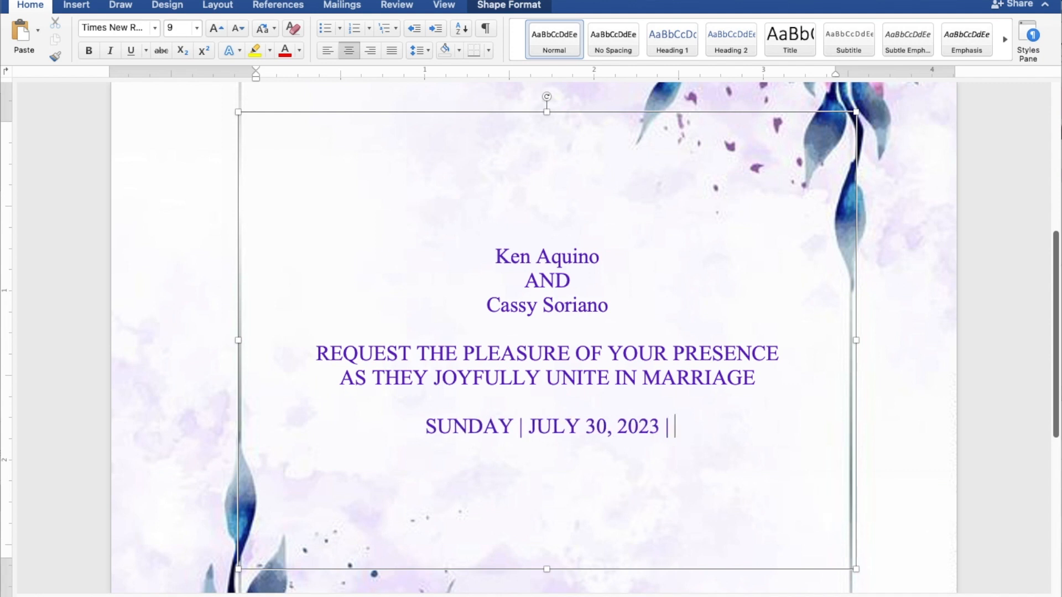
text( 10:00)
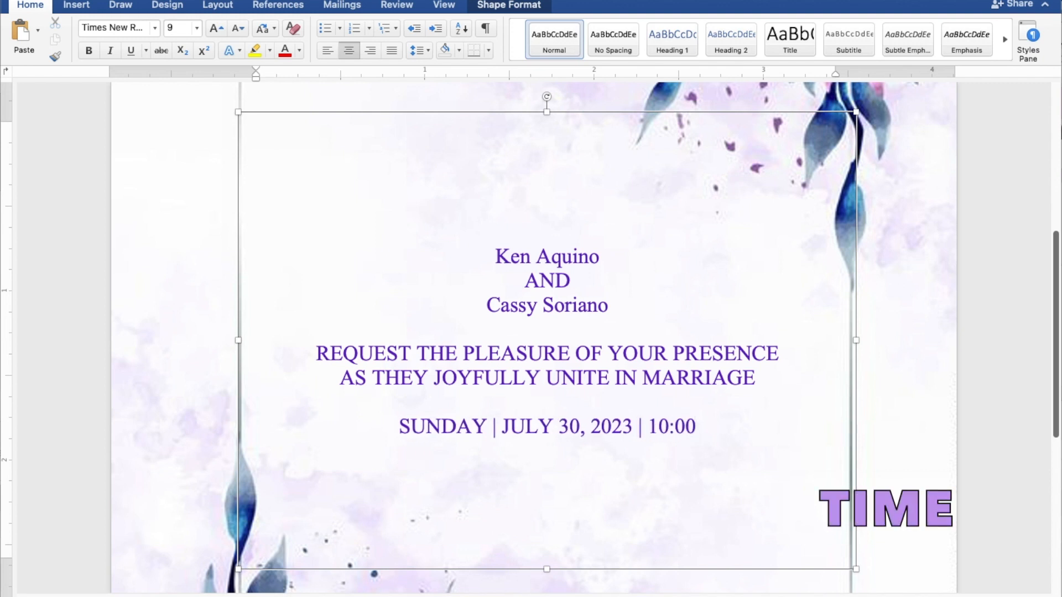
text( A.M.)
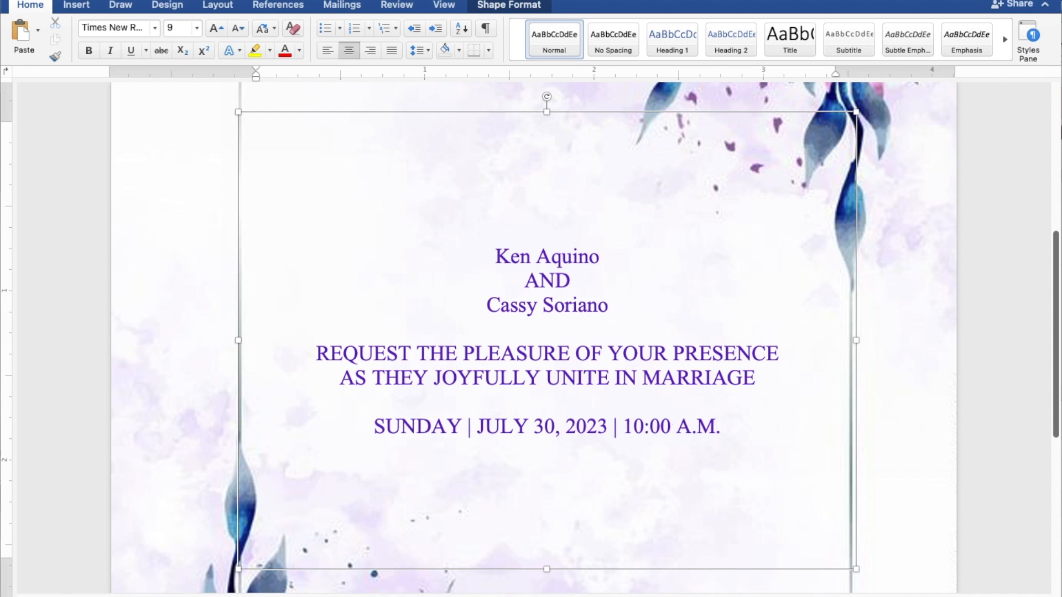
Add the venue lines ST. THOMAS AQUINAS PARISH CHURCH and MANGALDAN, PANGASINAN below the date line.
key(Return)
text(ST.)
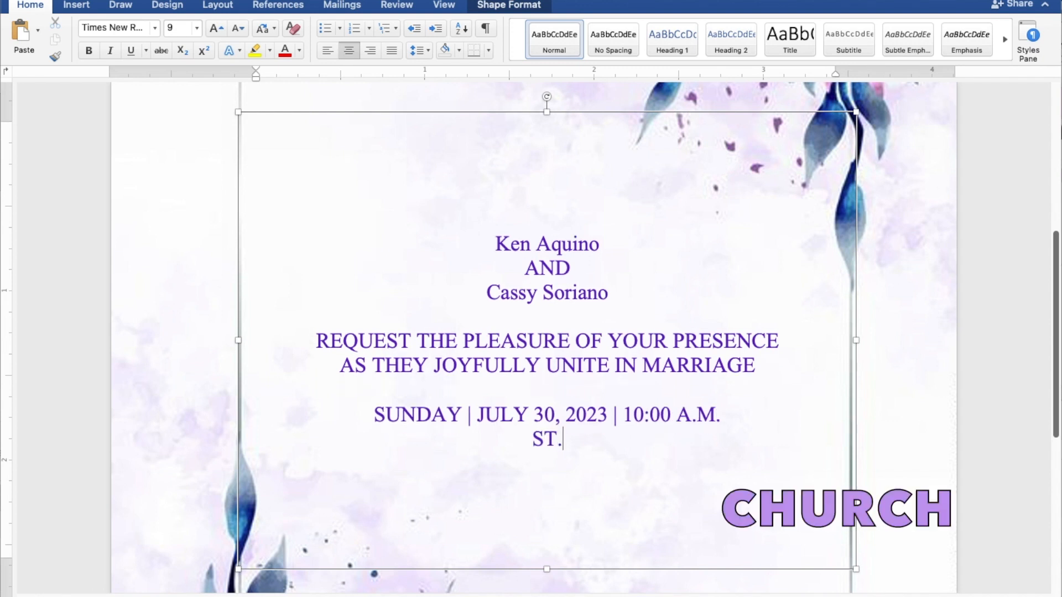
text( THO)
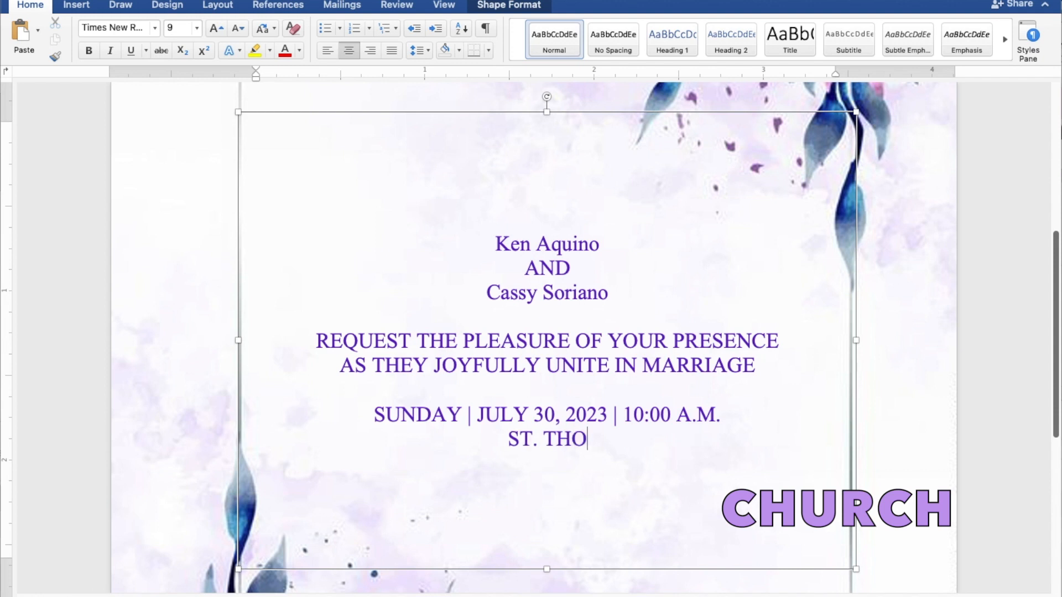
text(MAS)
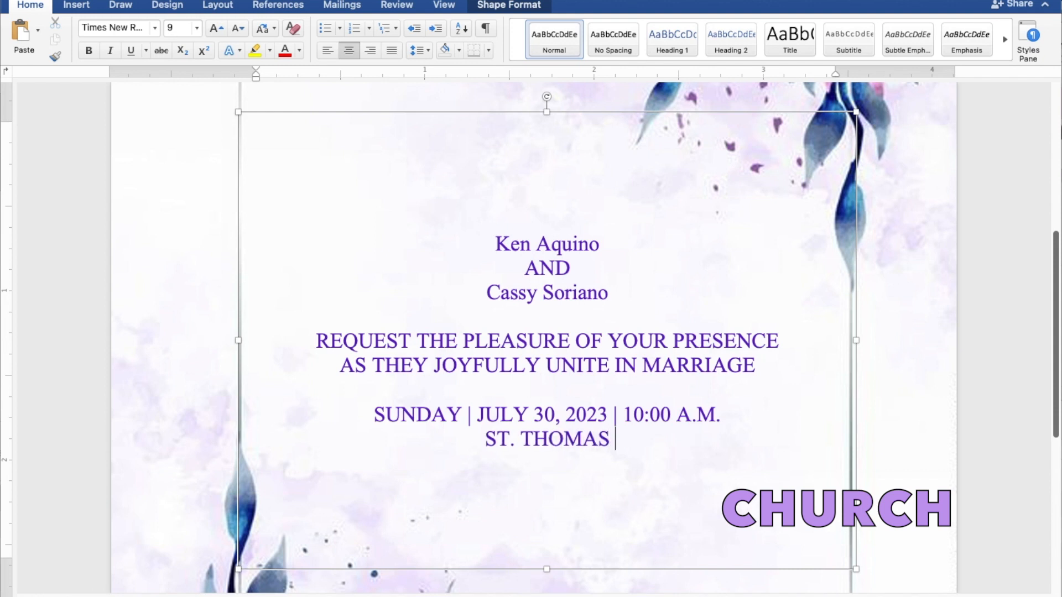
text( AQU)
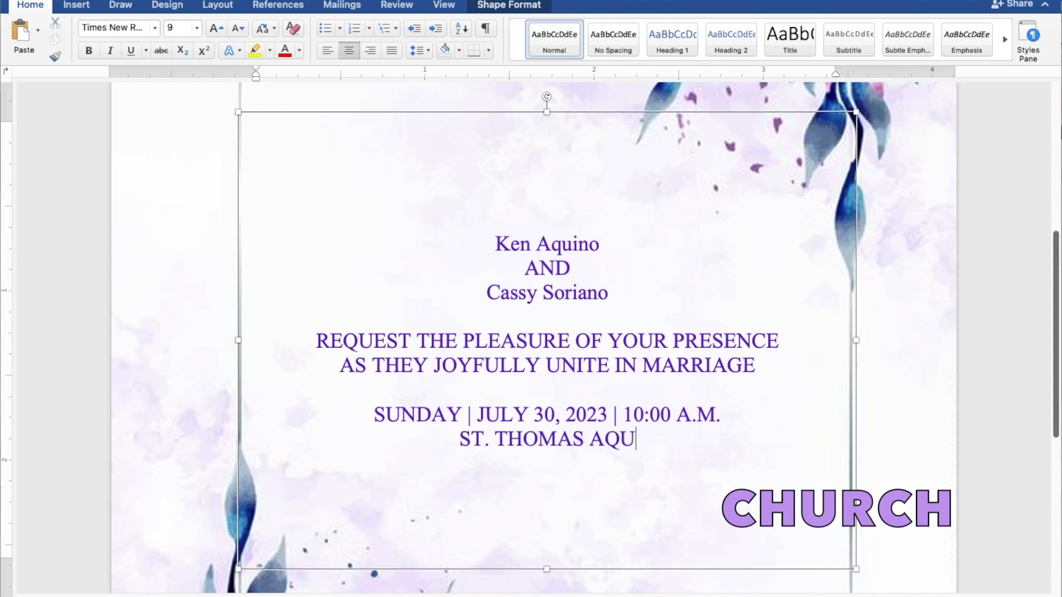
text(INAS)
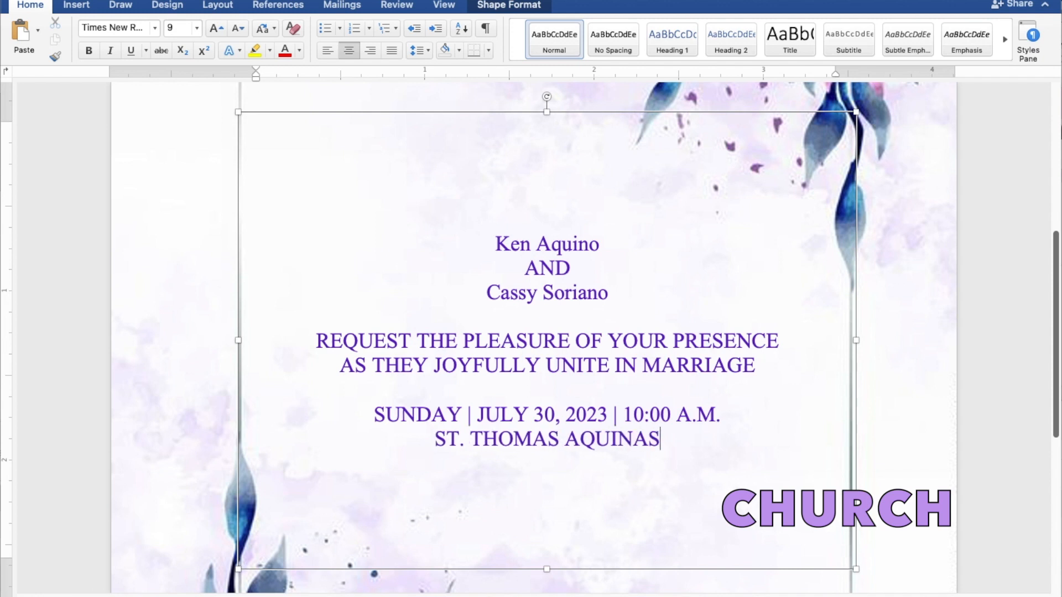
text( PAR)
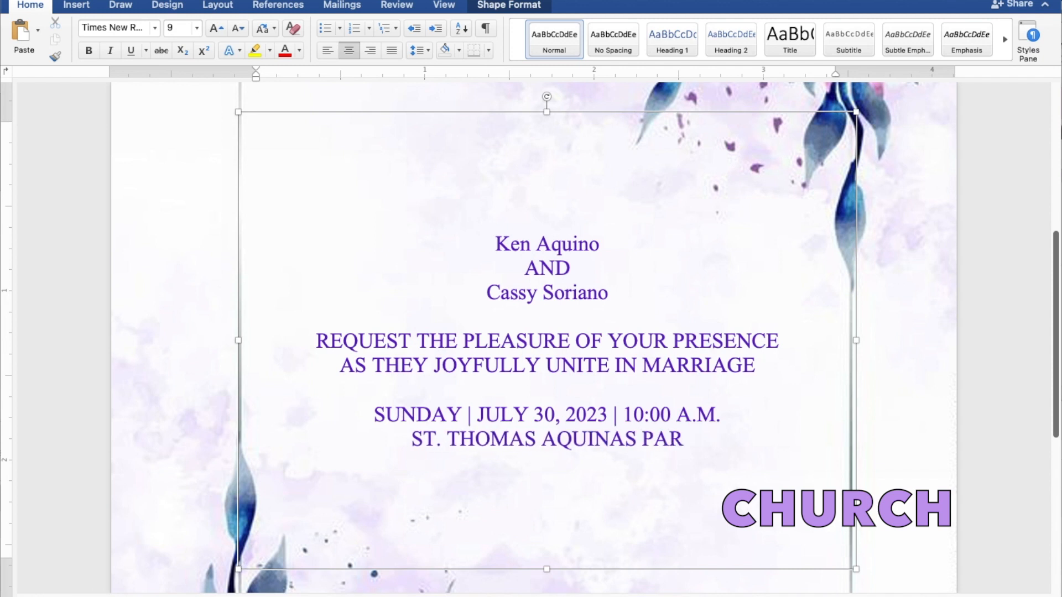
text(ISH )
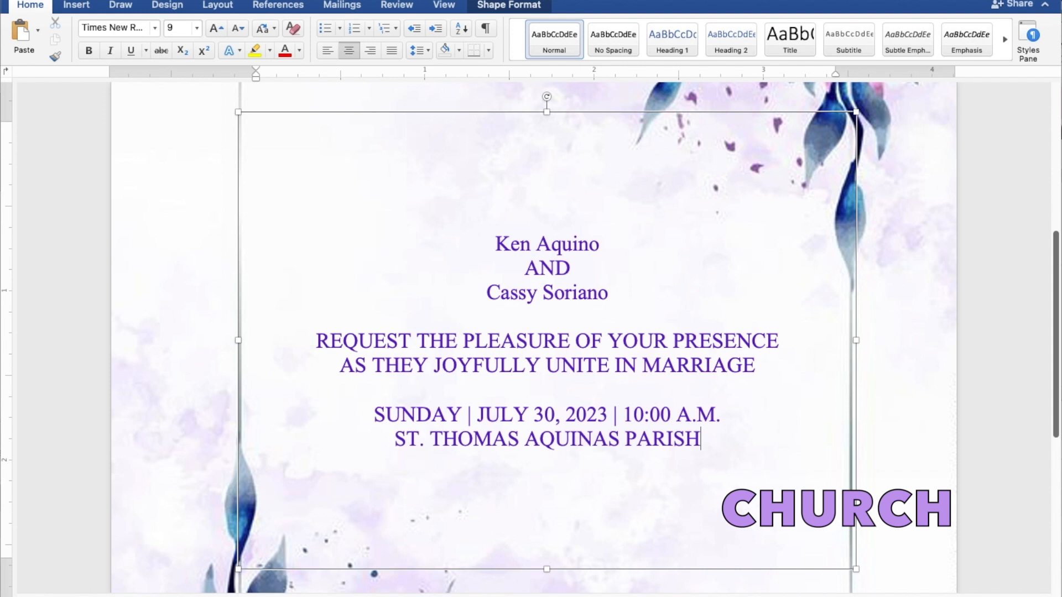
text(CHU)
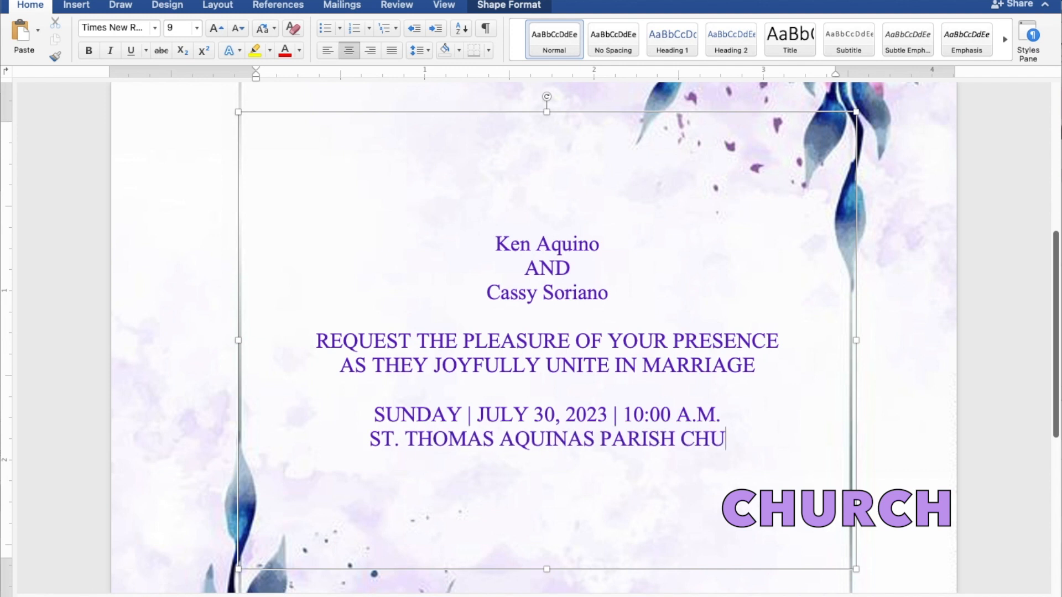
text(RCH)
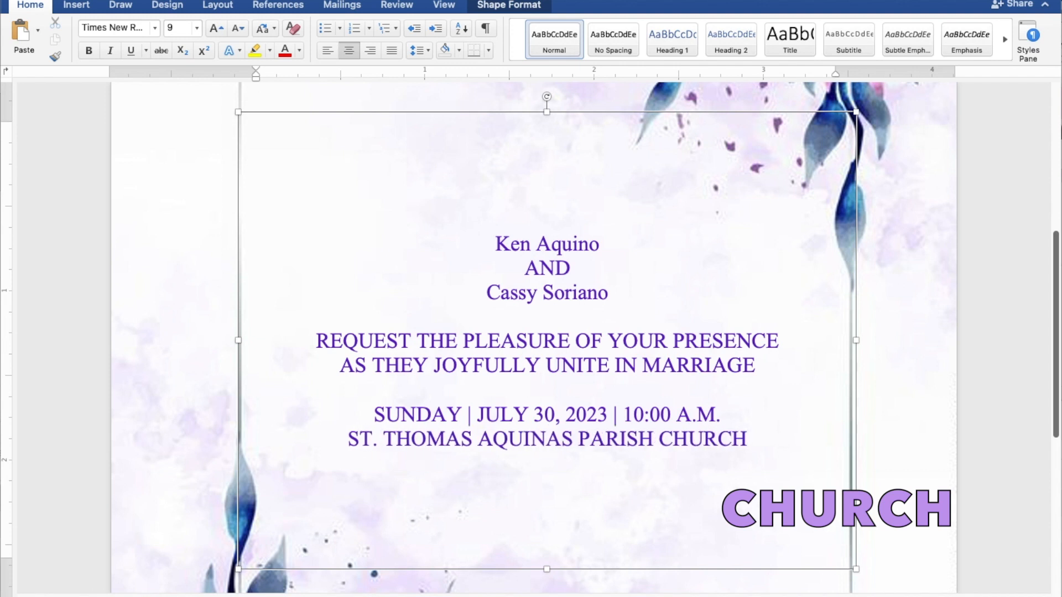
key(Return)
text(MA)
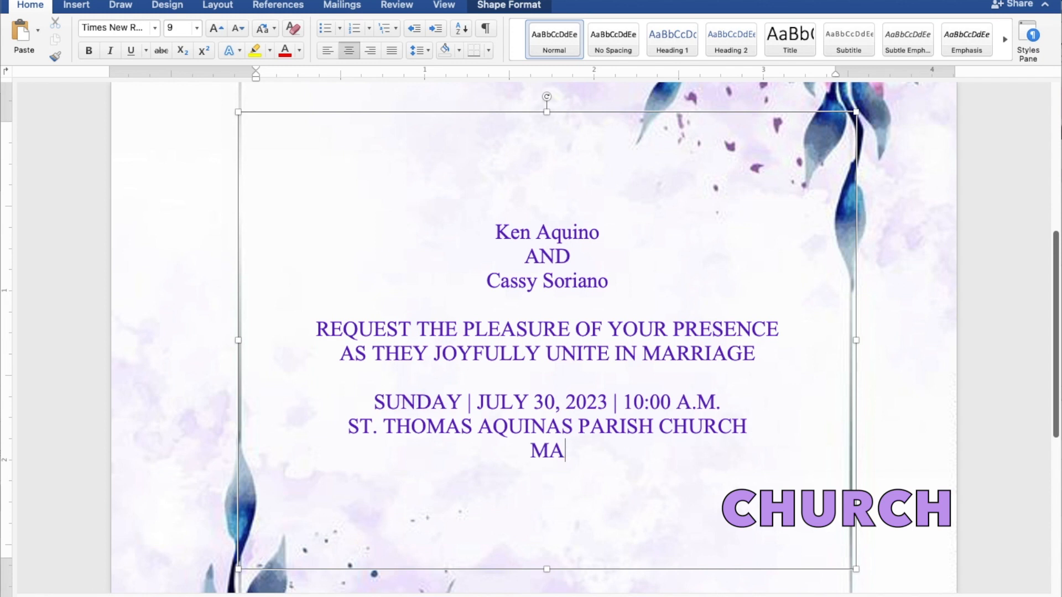
text(NGAL)
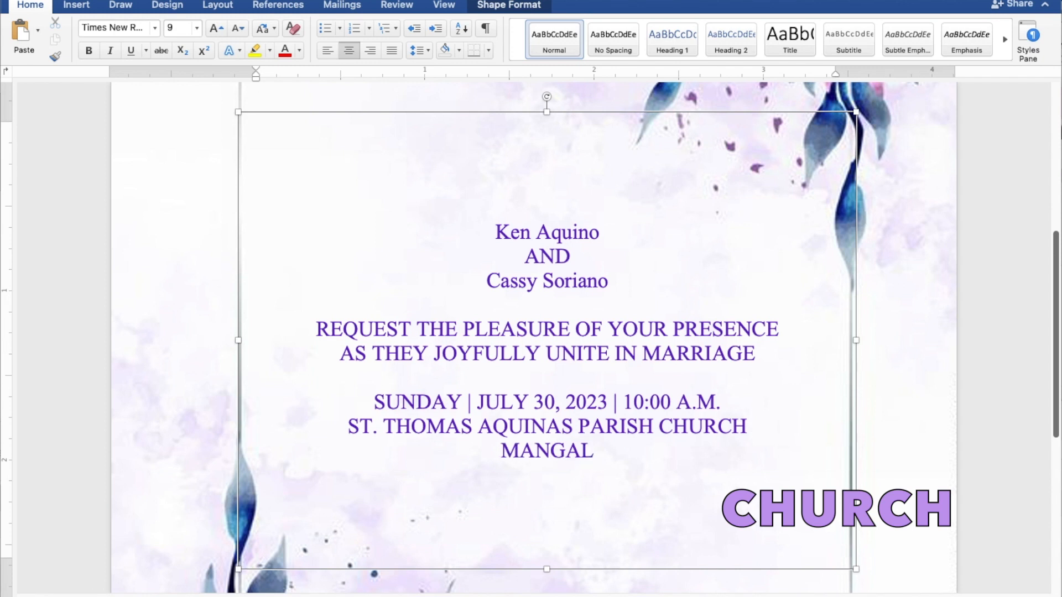
text(DAN)
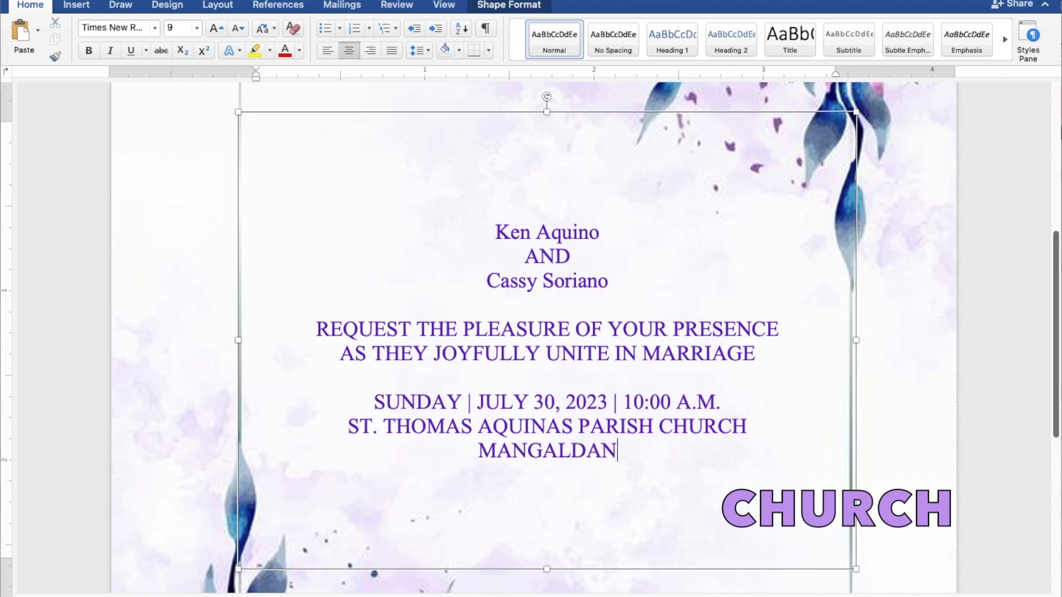
text(, PANGASINAN)
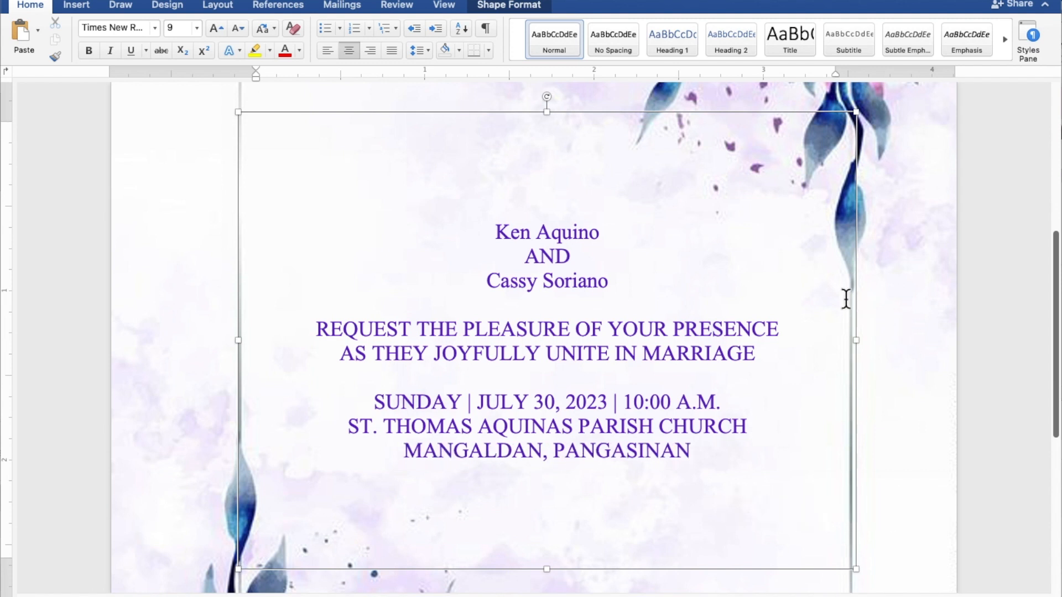
drag(607, 231, 517, 229)
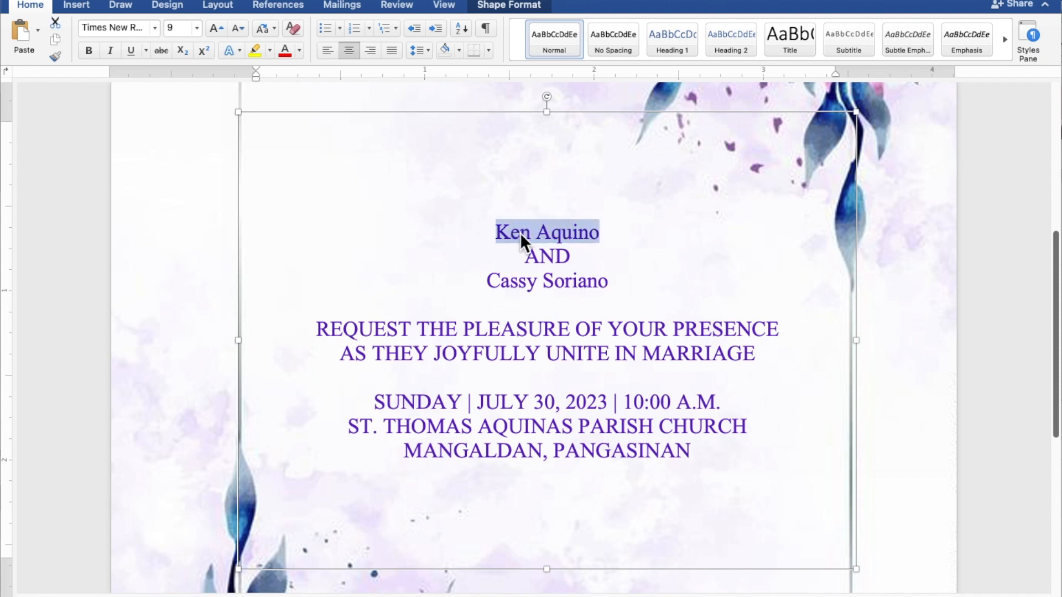
Set both partner names in 25 pt Secret Winter script and lengthen the text box to show the venue lines.
drag(616, 283, 508, 284)
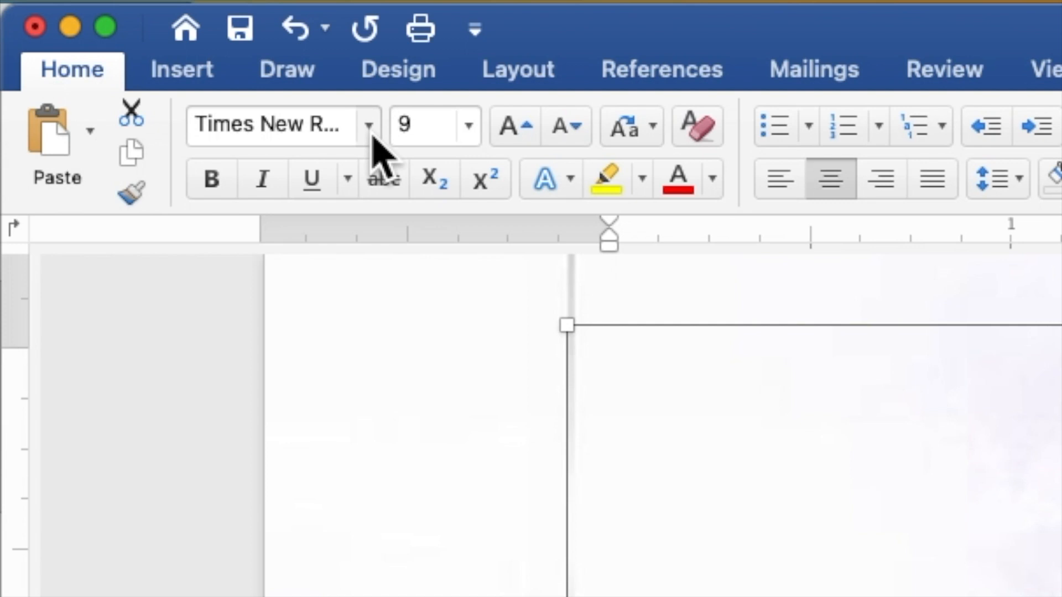
click(369, 136)
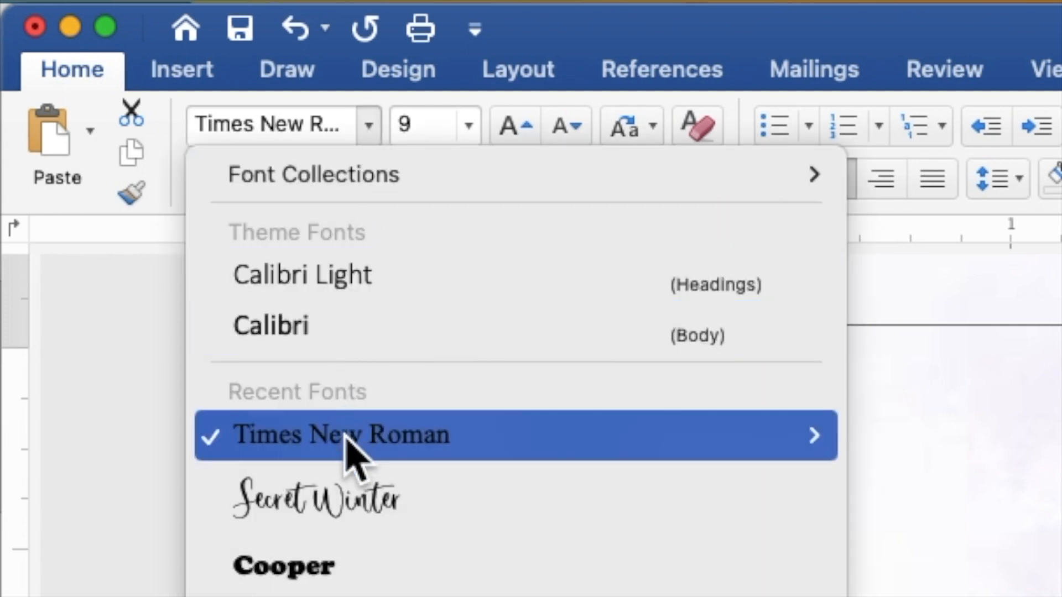
click(348, 501)
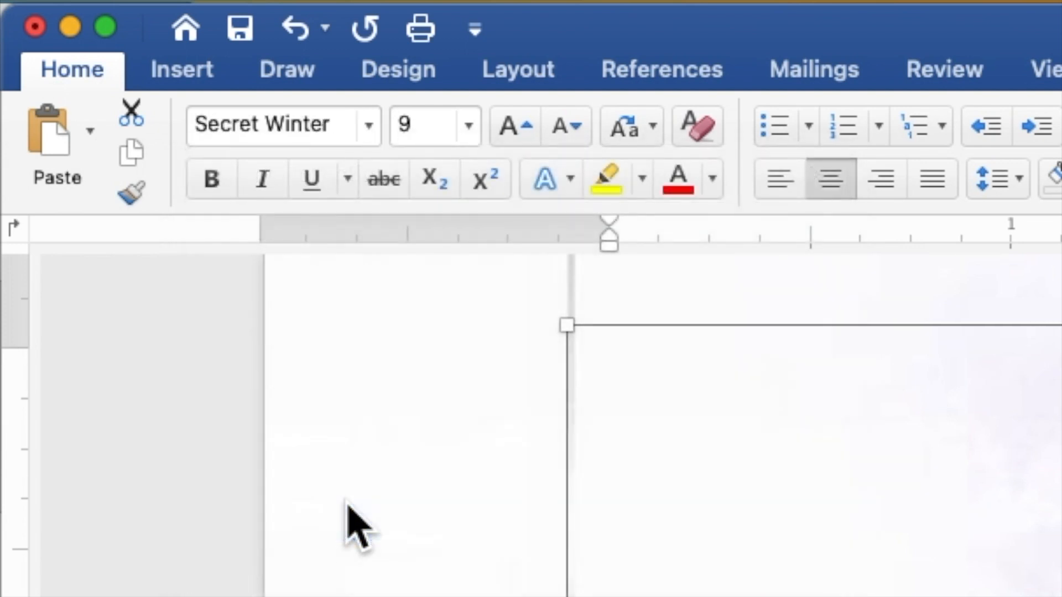
click(435, 126)
key(BackSpace)
text(9)
key(Return)
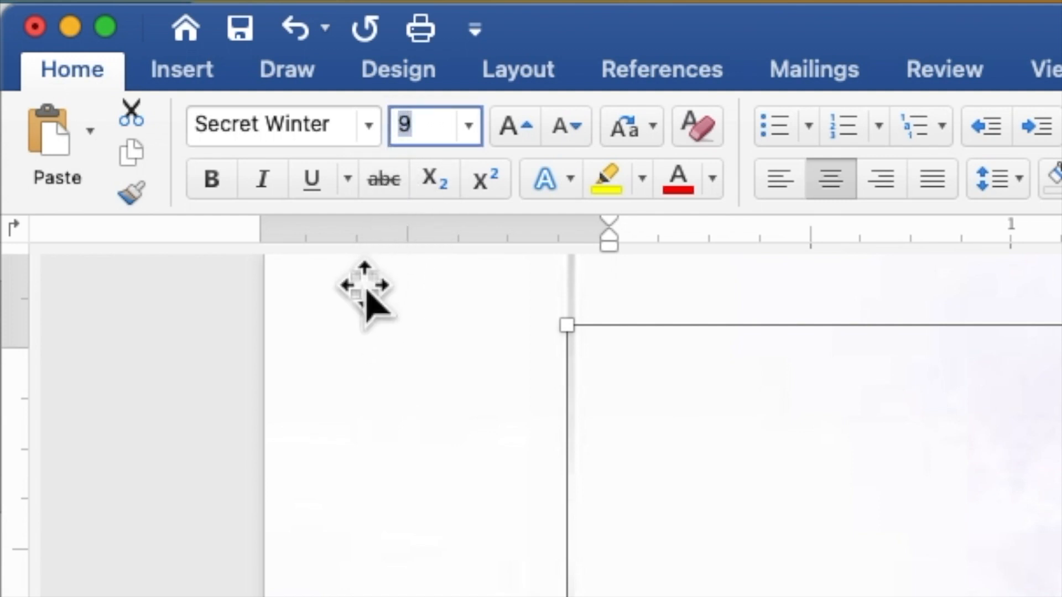
text(25)
key(Return)
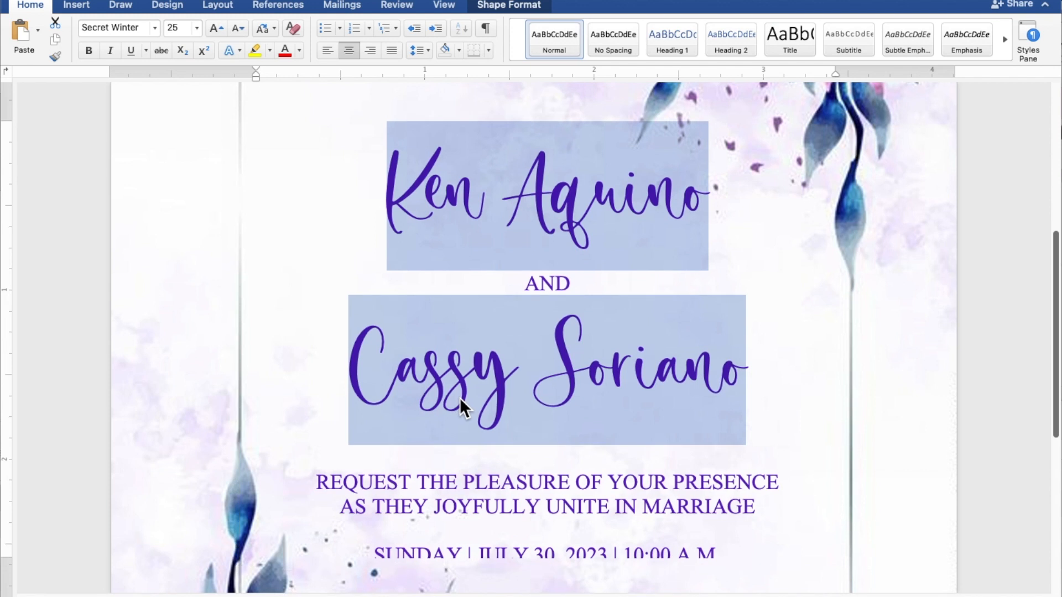
scroll(459, 399, down, 3)
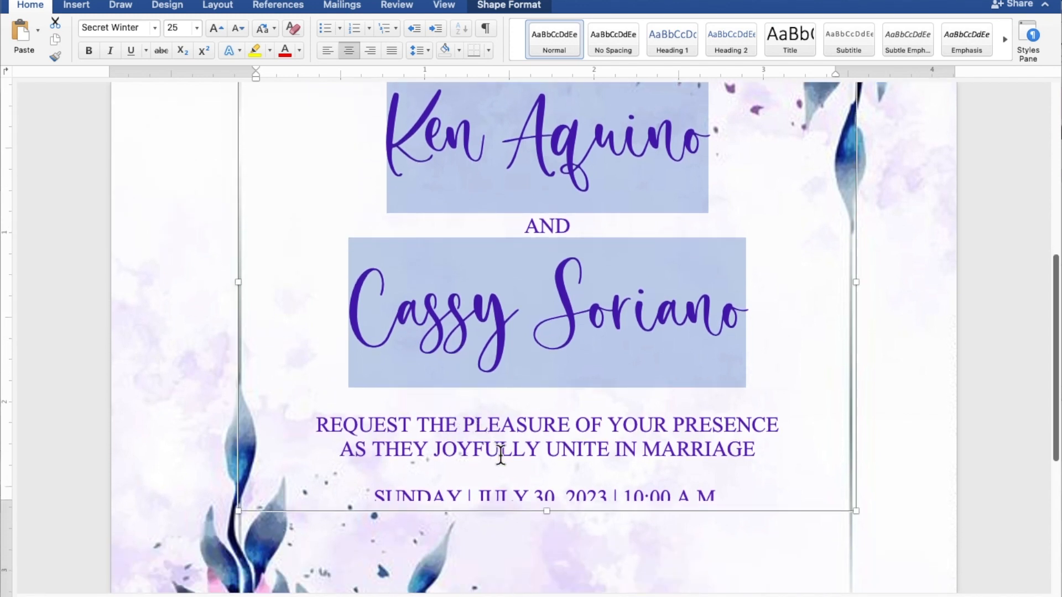
drag(545, 514, 544, 582)
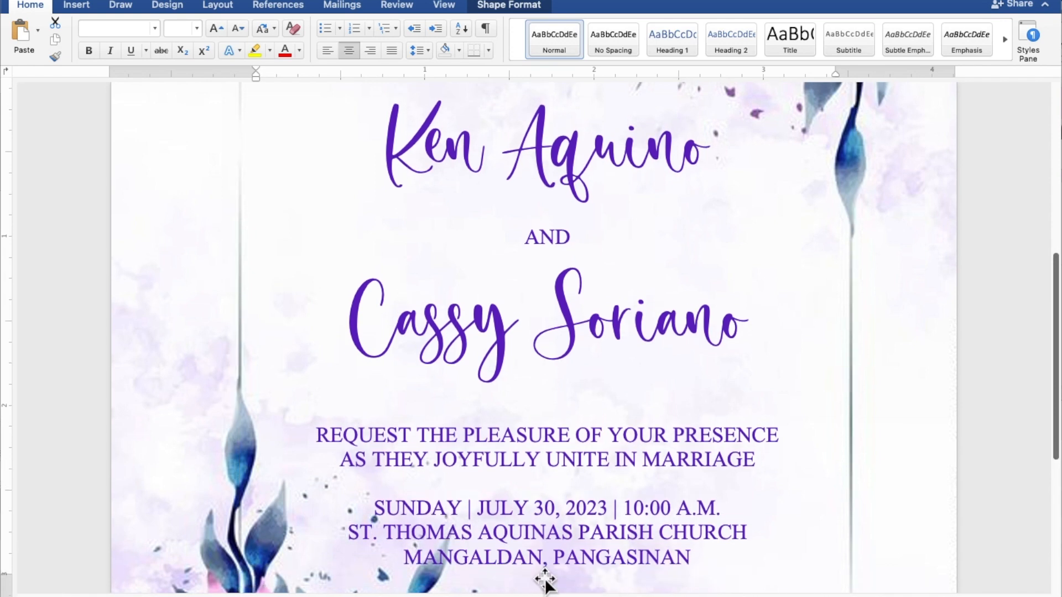
Copy and paste the TOGETHER WITH THEIR FAMILIES text box, then drag the duplicate down over the second partner's name.
scroll(545, 577, up, 5)
scroll(545, 575, up, 1)
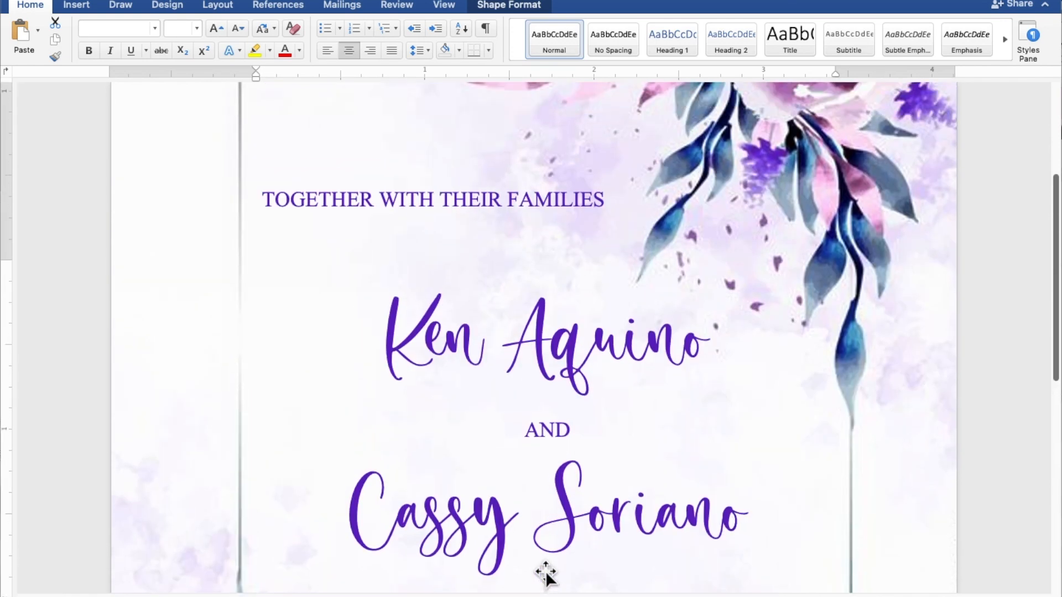
click(459, 196)
right_click(586, 260)
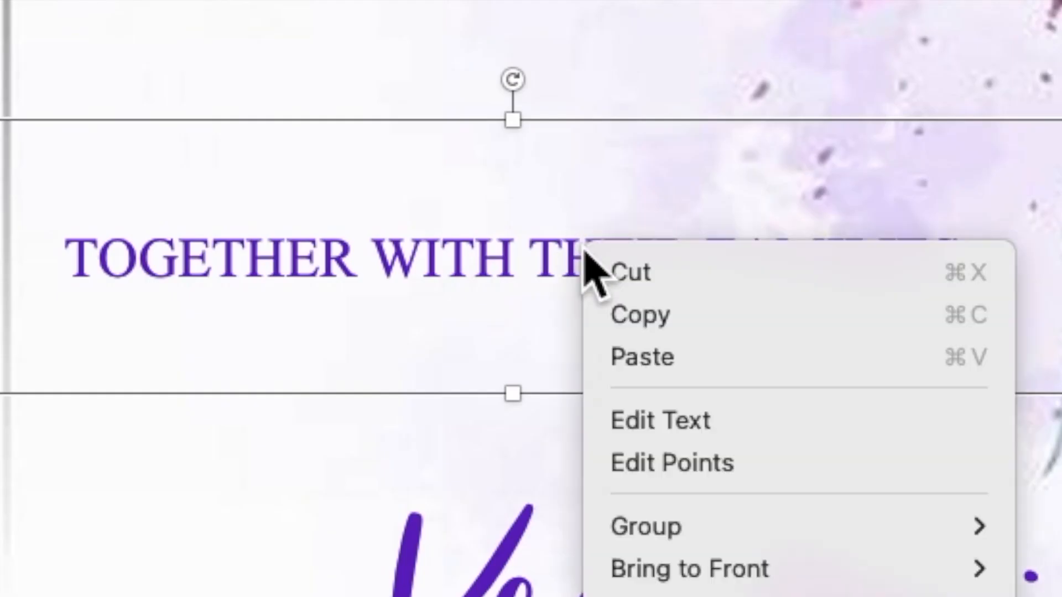
click(624, 312)
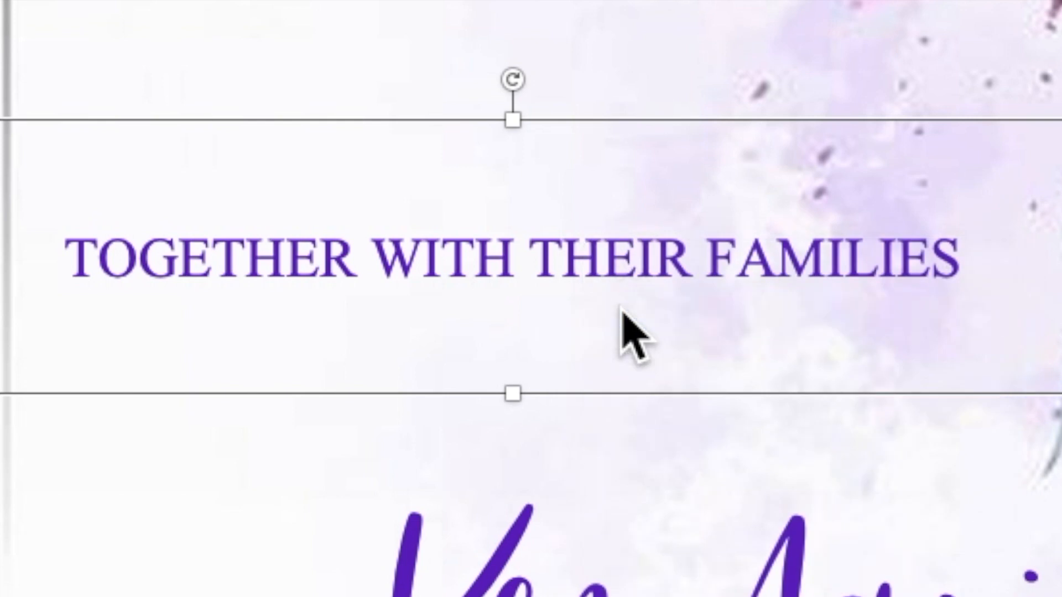
right_click(580, 244)
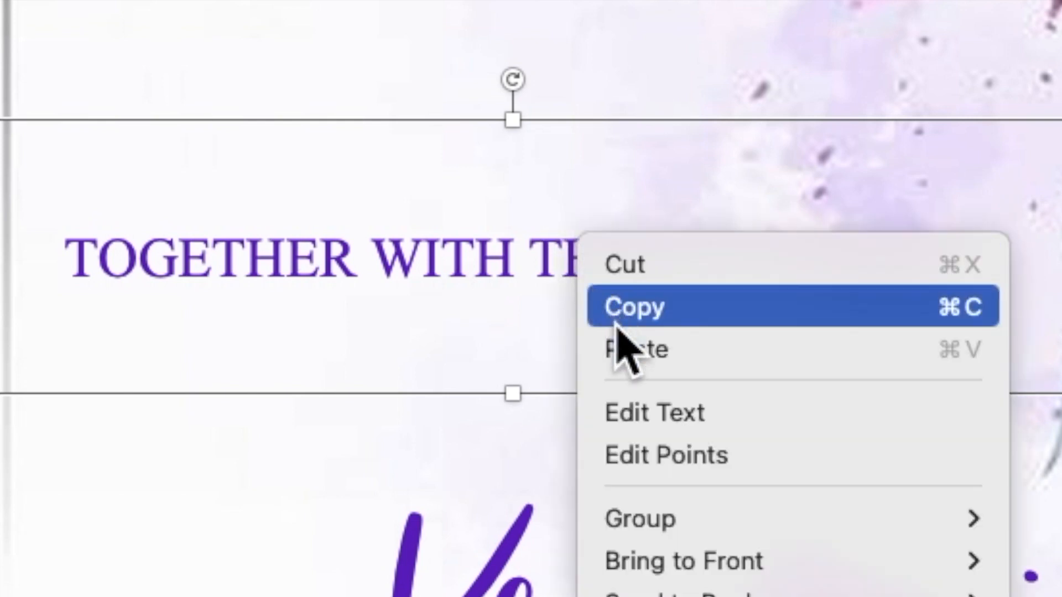
click(633, 349)
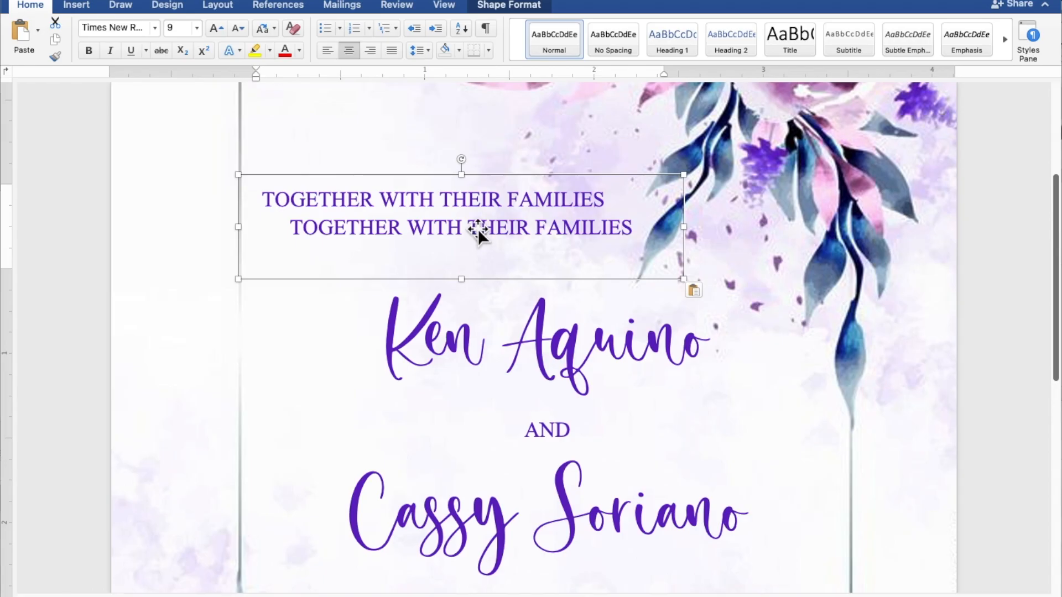
drag(478, 229, 718, 529)
scroll(722, 528, down, 5)
scroll(721, 529, down, 7)
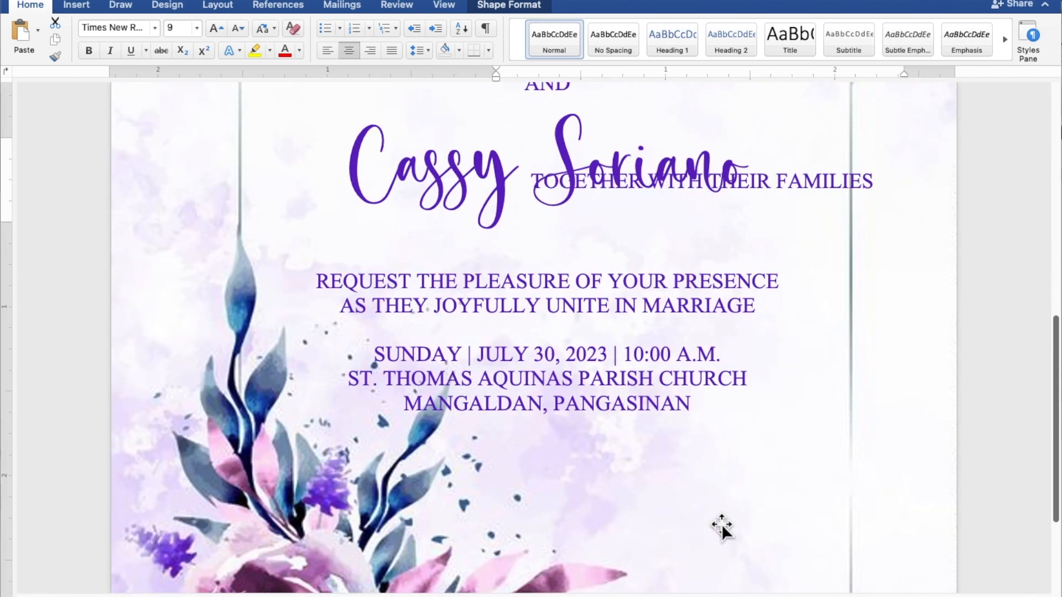
Move the duplicate box below MANGALDAN, PANGASINAN and change its text to 'Reception to follow'.
drag(896, 184, 549, 506)
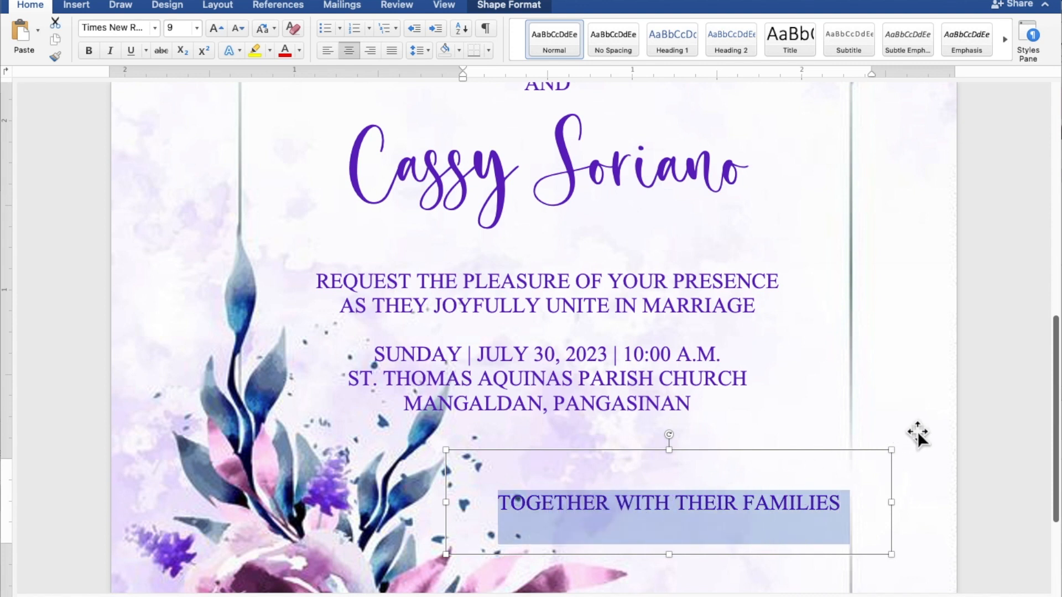
text(Reception to f)
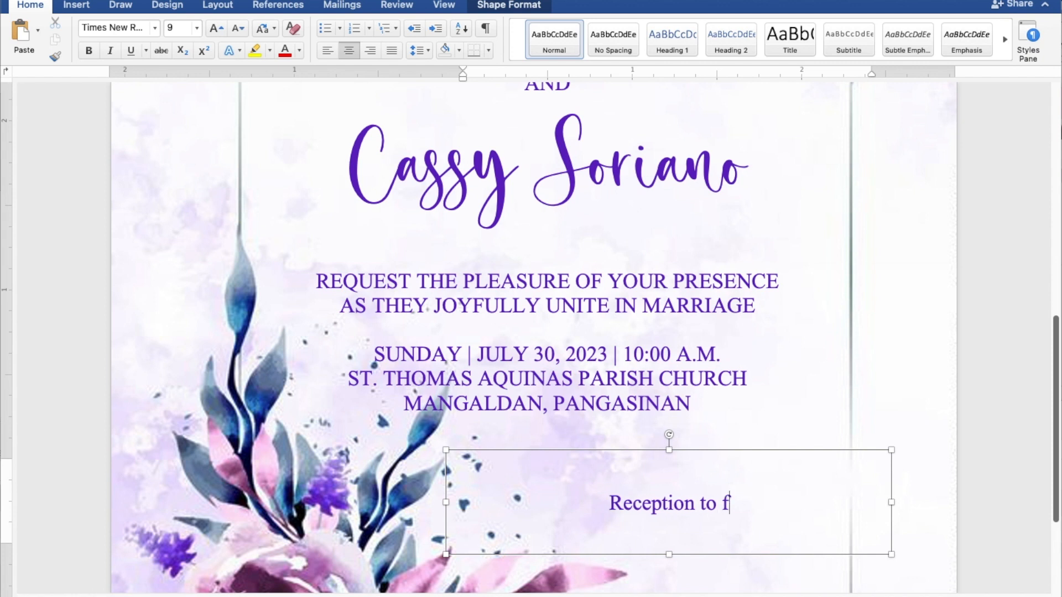
text(ollow)
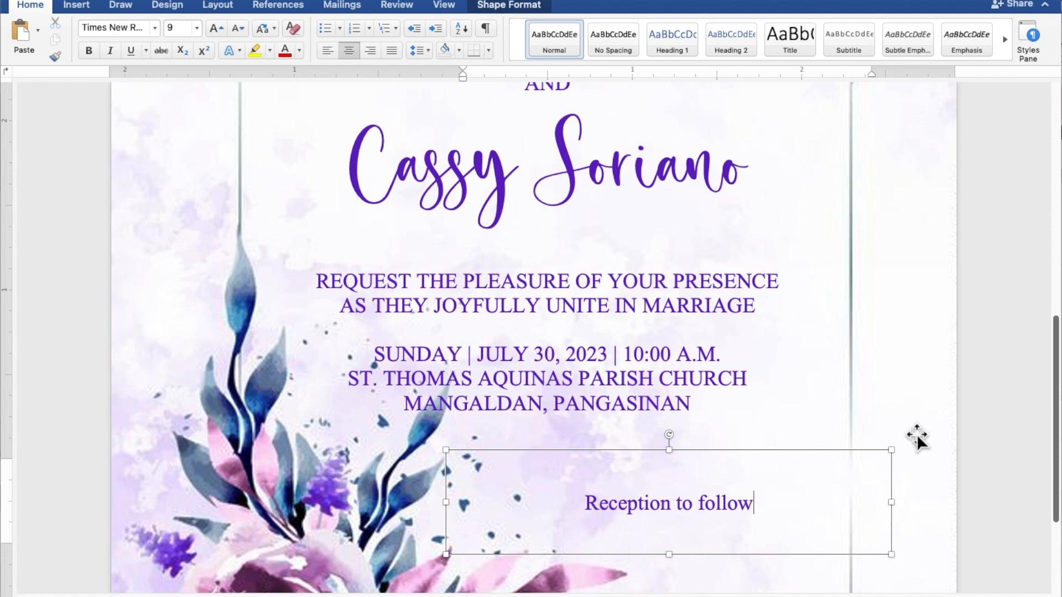
drag(763, 495, 640, 495)
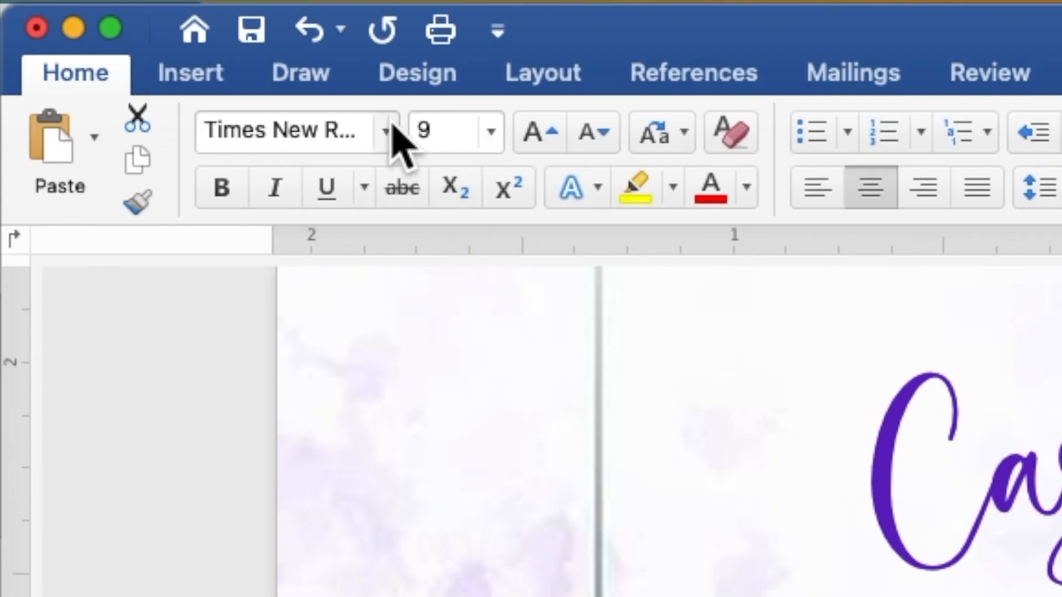
Format the 'Reception to follow' line in Secret Winter script at 15 pt.
click(387, 132)
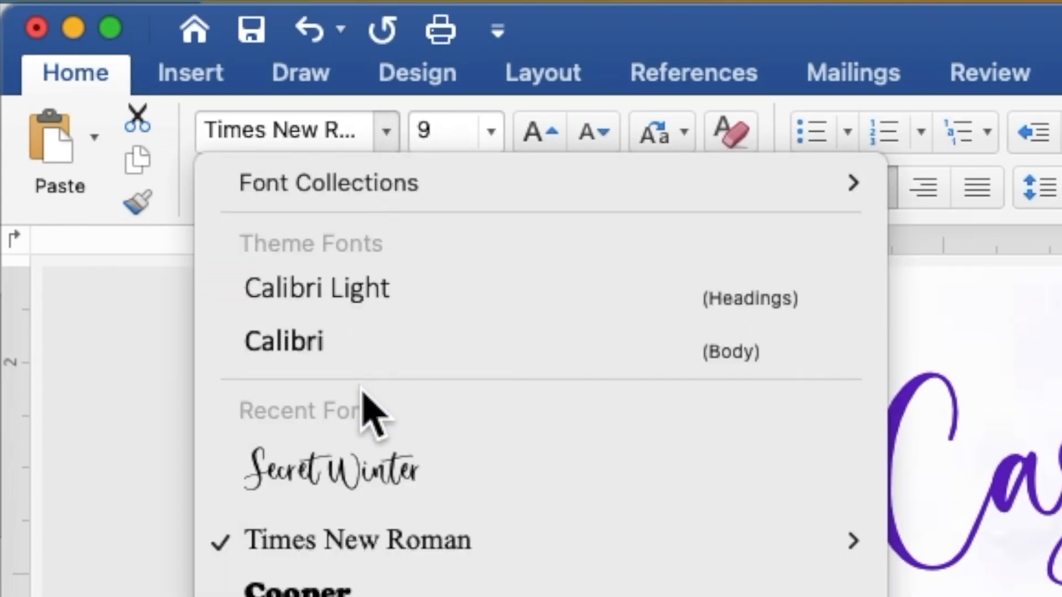
click(362, 456)
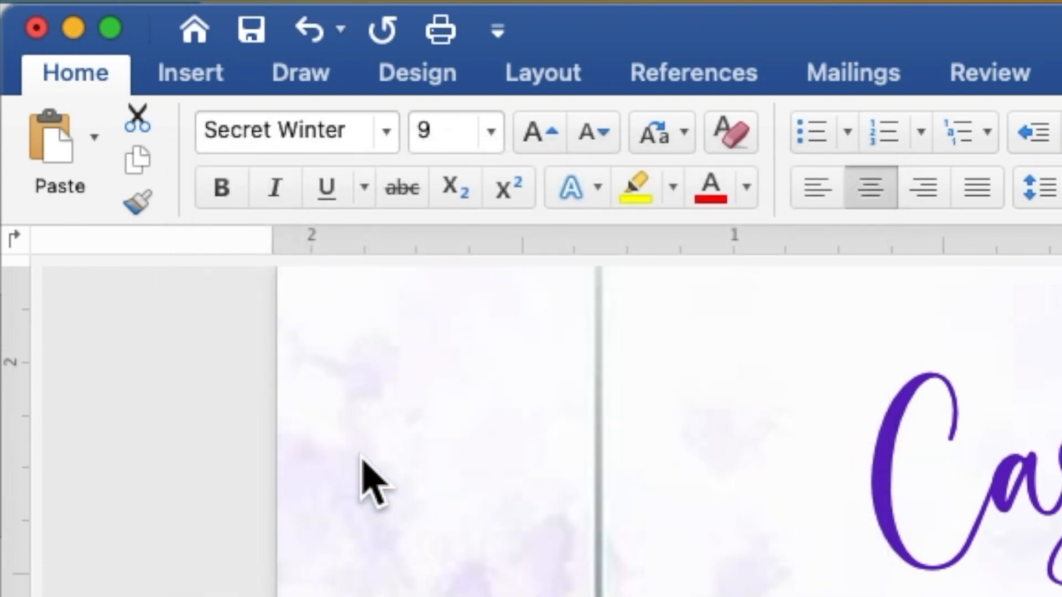
drag(455, 129, 417, 128)
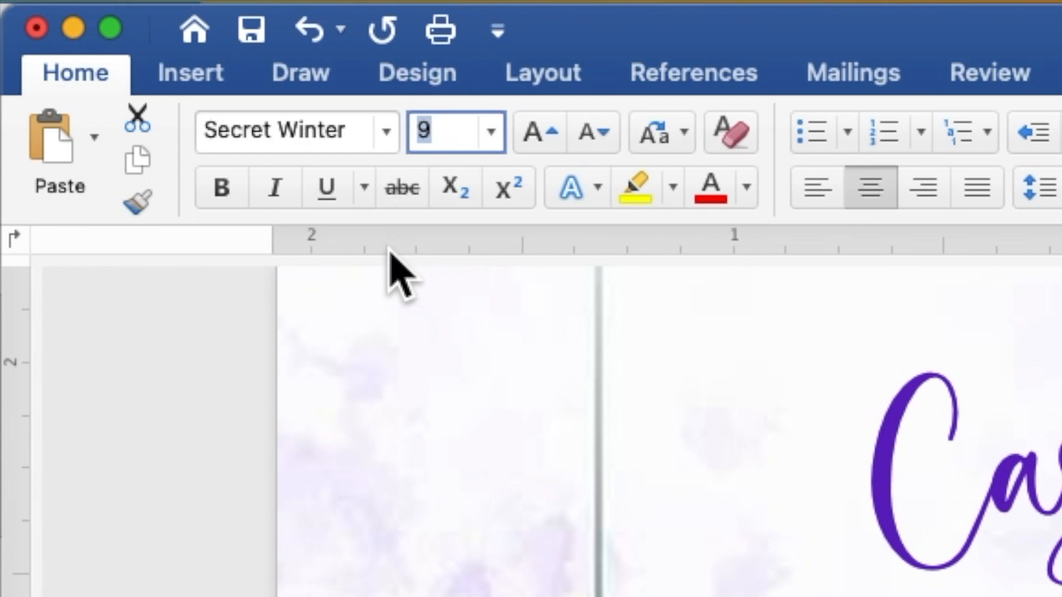
text(15)
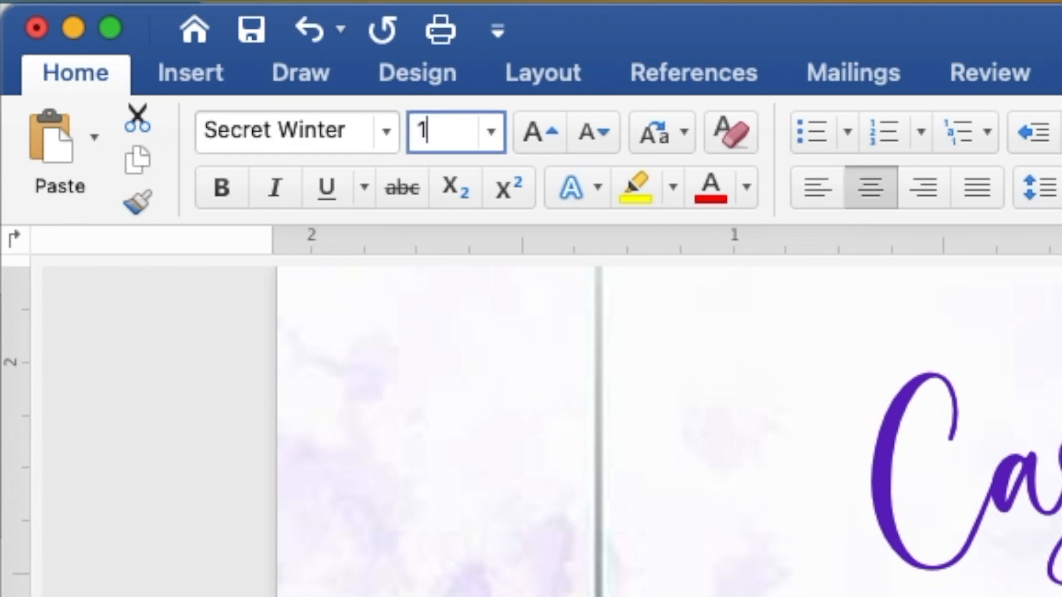
key(Return)
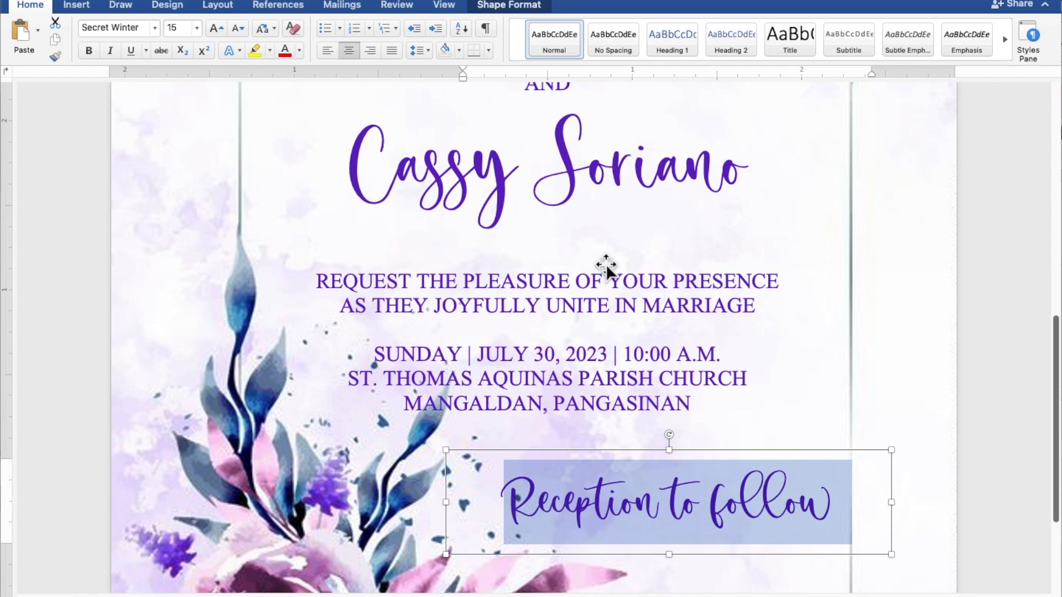
scroll(606, 264, down, 5)
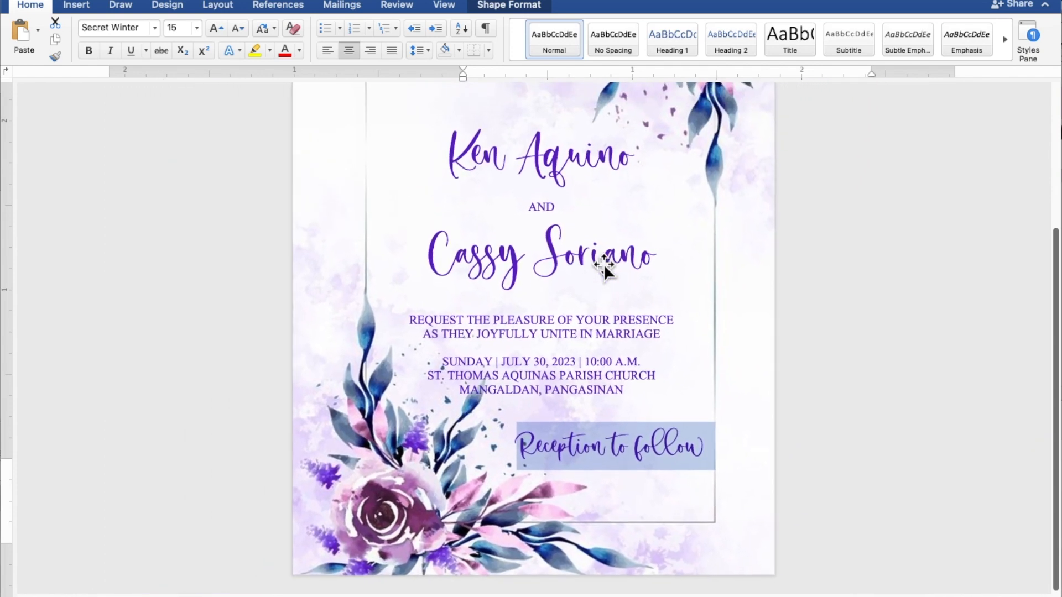
Nudge the Reception to follow box slightly down.
scroll(602, 264, down, 5)
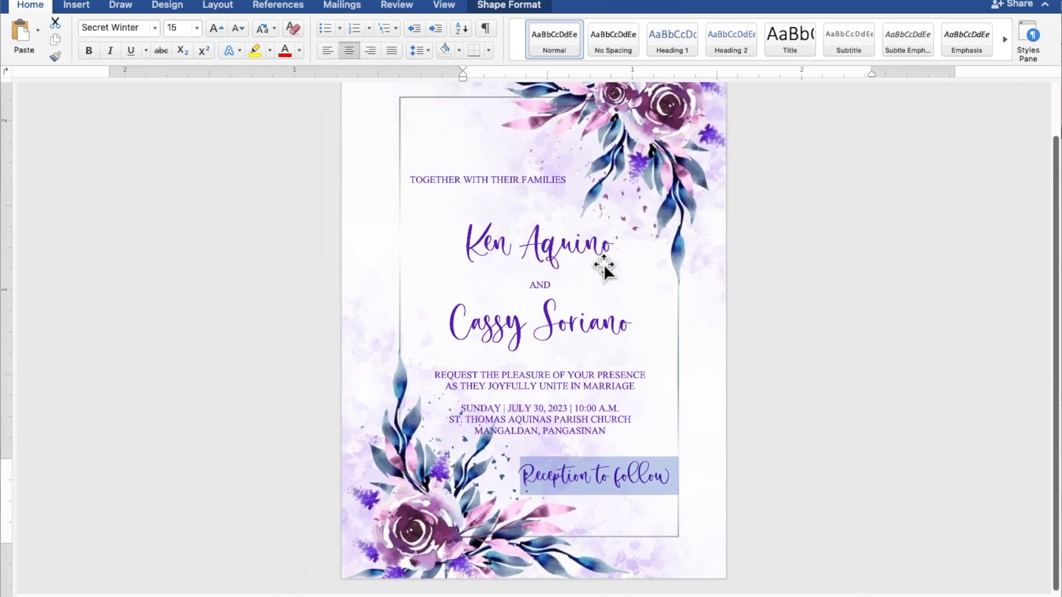
scroll(603, 264, down, 5)
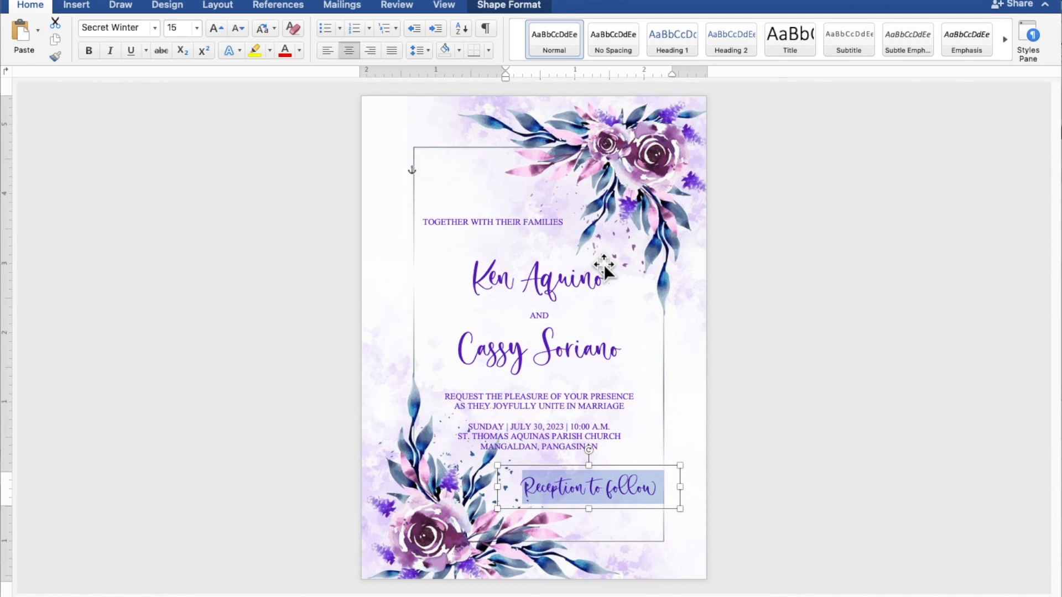
click(626, 467)
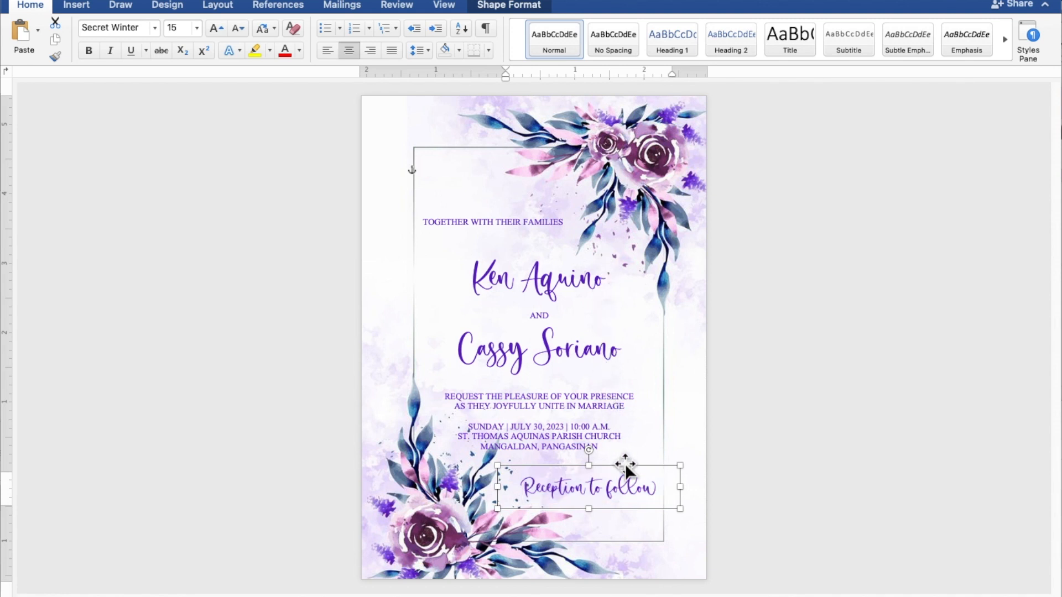
drag(626, 466, 627, 472)
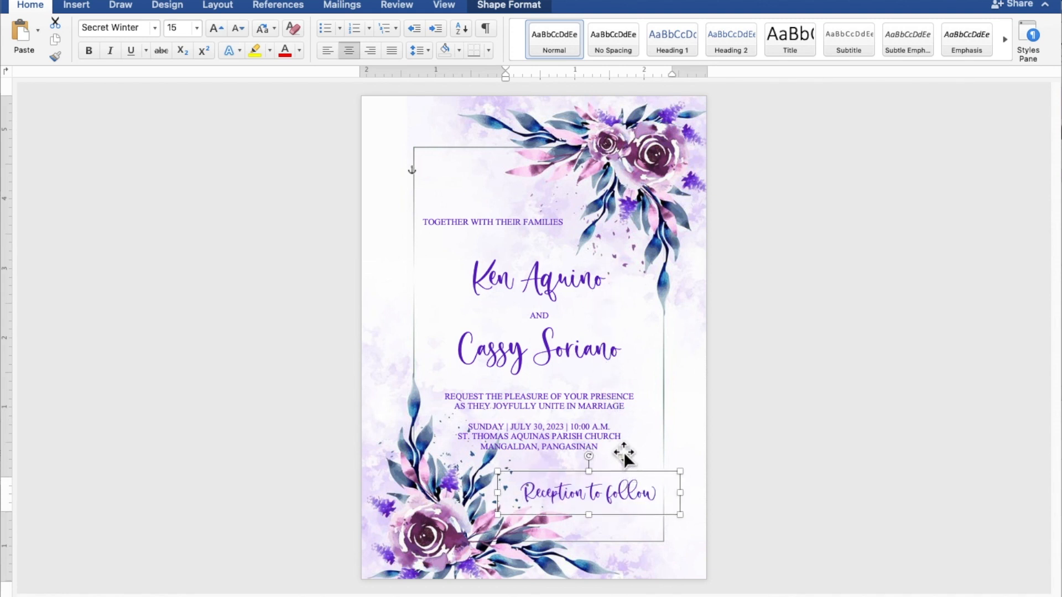
Nudge the main invitation text and the TOGETHER WITH THEIR FAMILIES box up slightly.
click(581, 372)
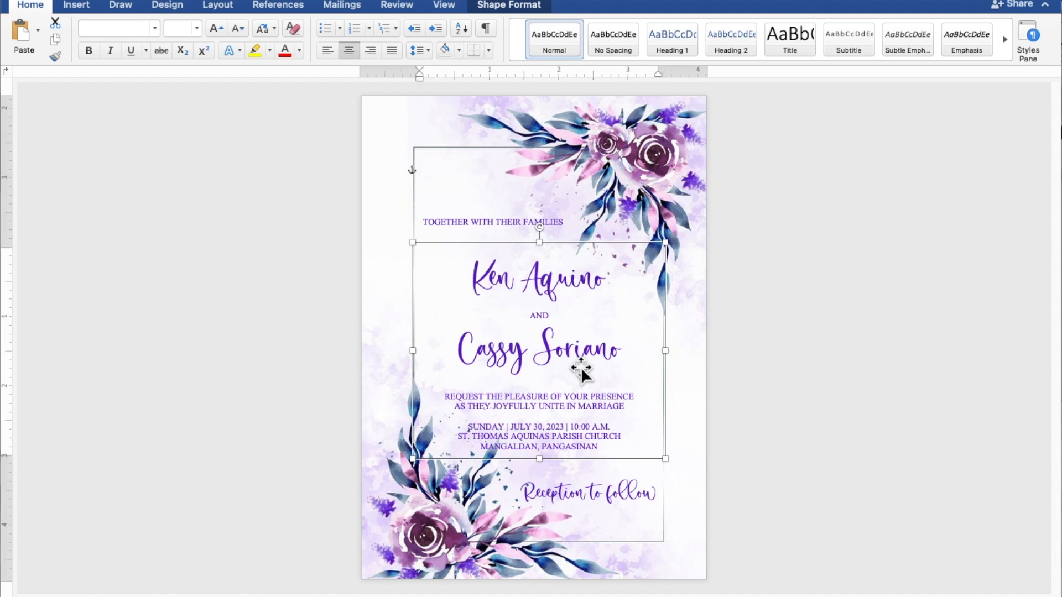
key(Up)
key(Up)
key(Up)
key(Up)
key(Up)
key(Up)
key(Up)
key(Up)
key(Up)
key(Up)
key(Up)
key(Up)
key(Up)
key(Up)
key(Up)
key(Up)
key(Up)
key(Up)
key(Up)
key(Up)
key(Up)
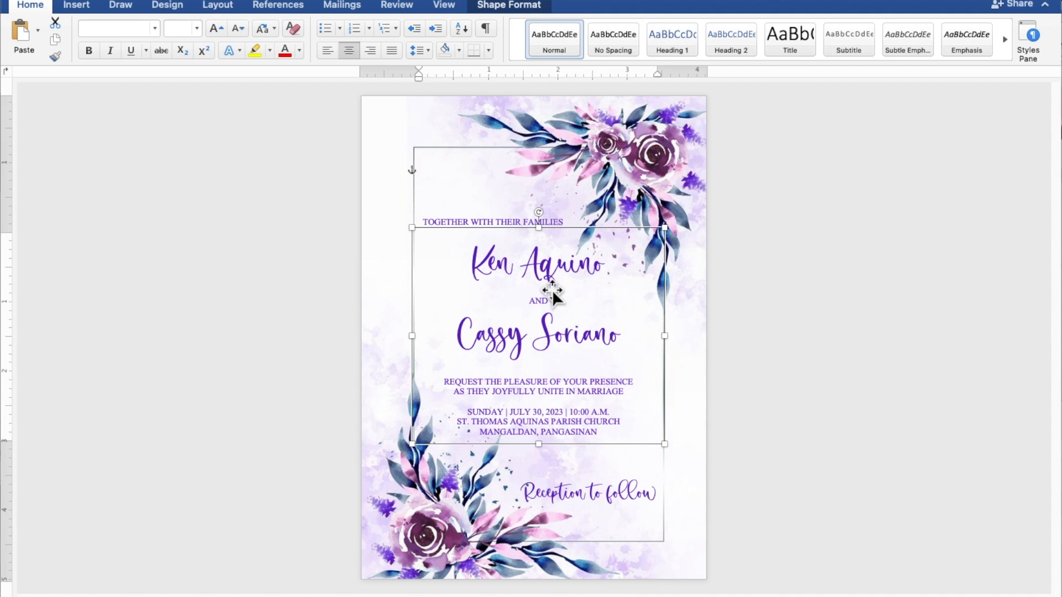
click(511, 214)
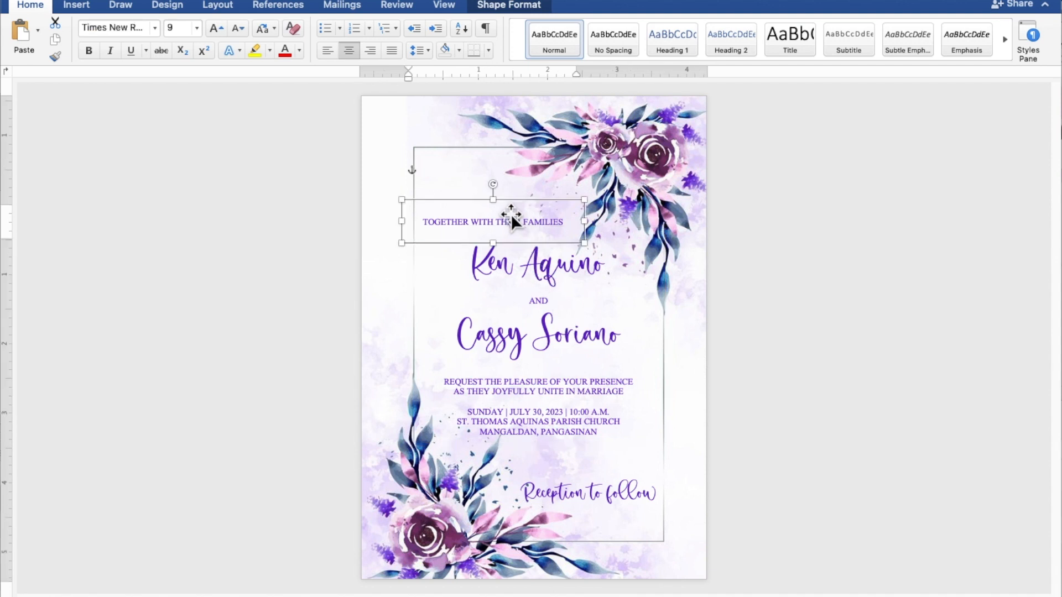
key(Up)
key(Up)
key(Up)
key(Up)
key(Up)
key(Up)
key(Up)
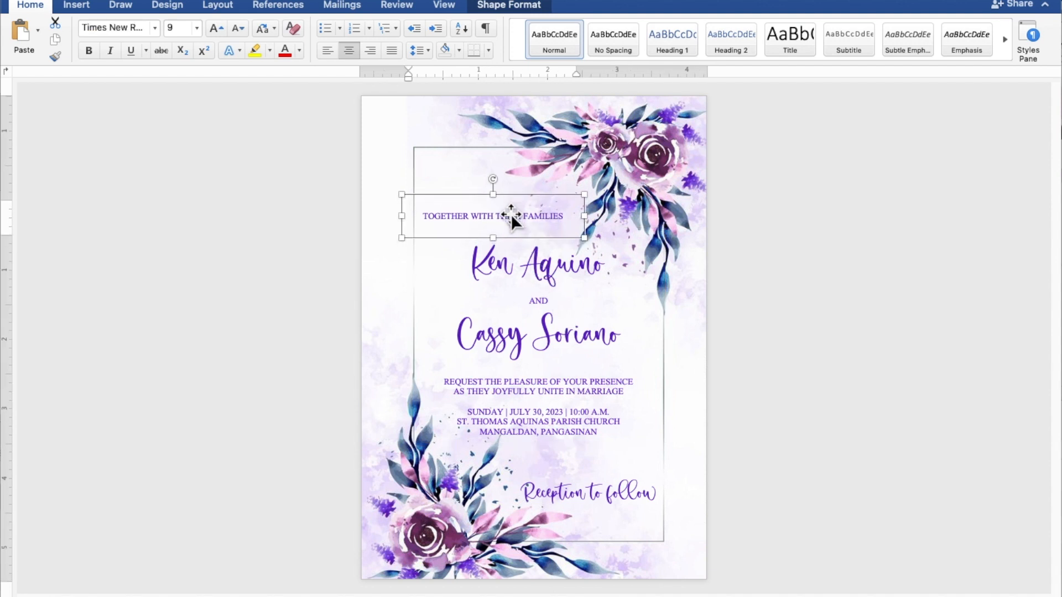
key(Up)
key(Up)
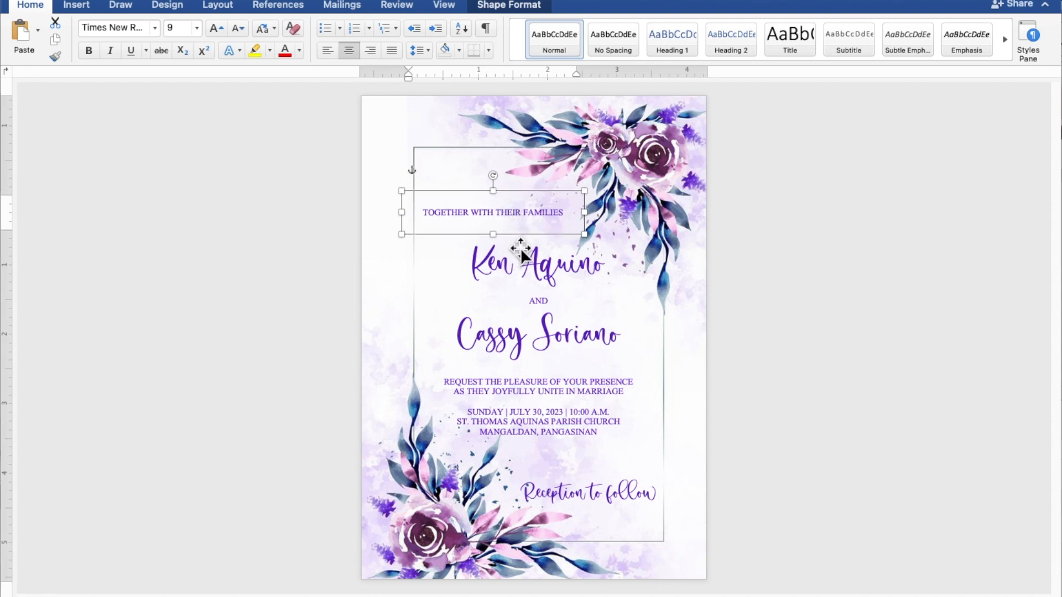
Move Reception to follow up and left to about 1.9" left, 5.15" top, then deselect.
click(612, 488)
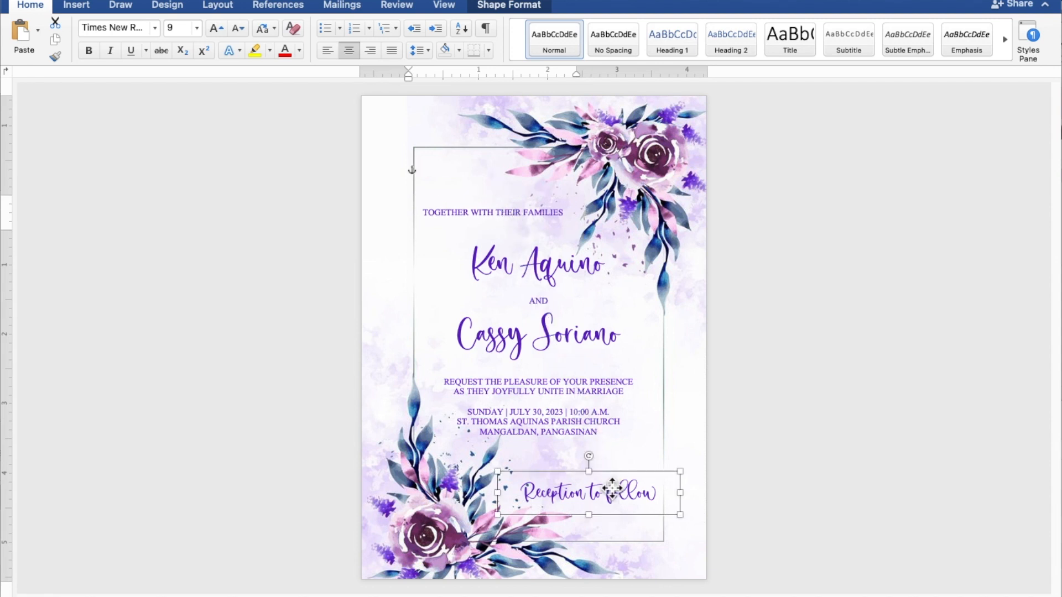
drag(612, 483, 607, 466)
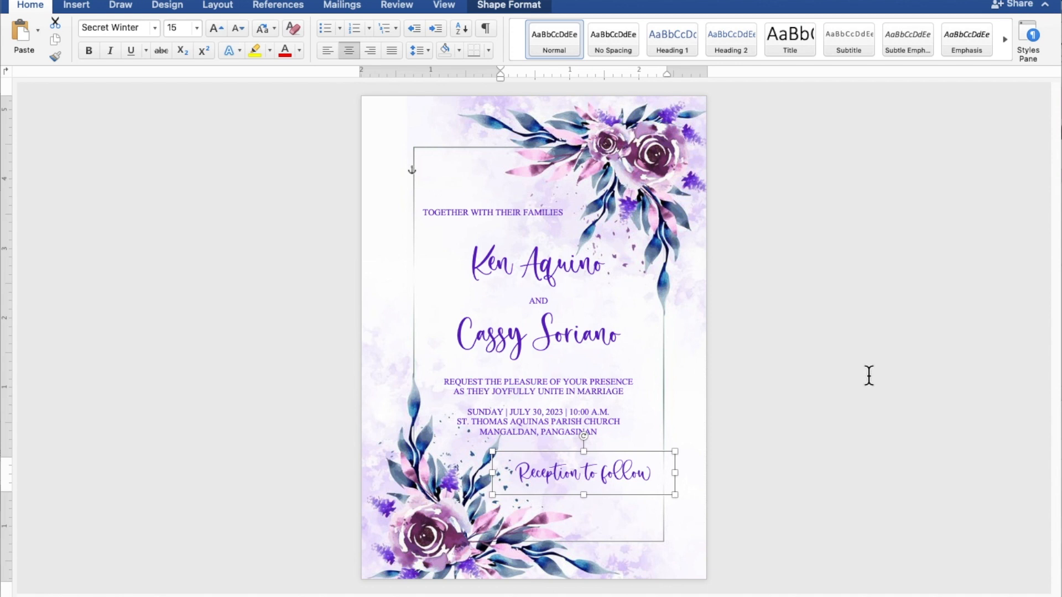
key(Escape)
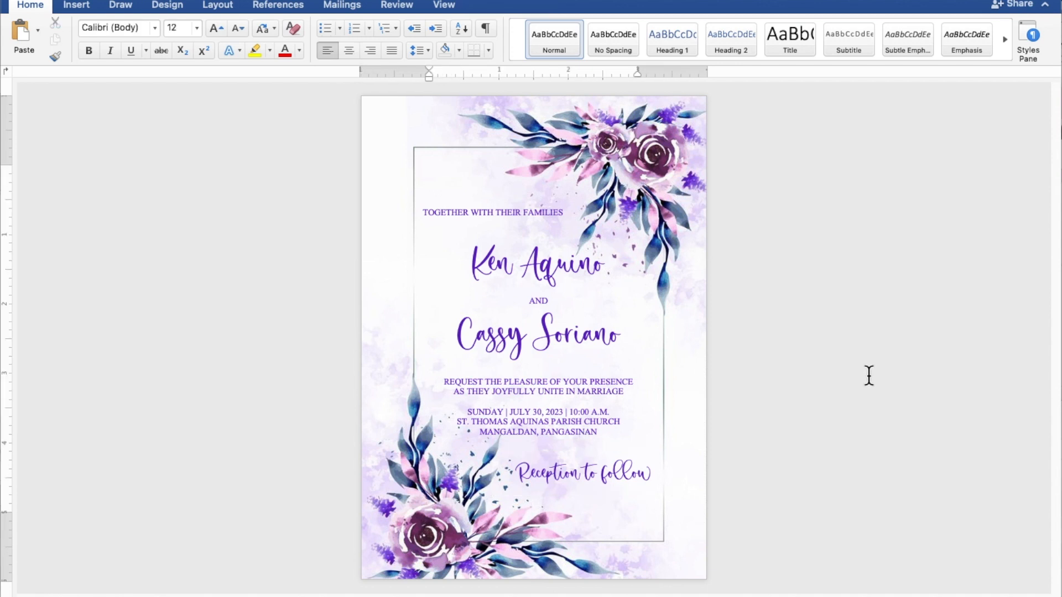